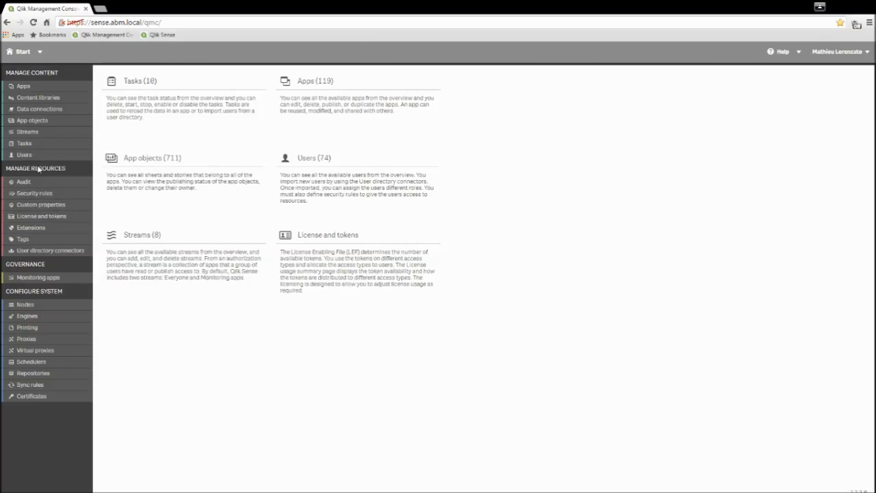
# Create a Users custom property named GroupAccessStream with the value user1, and apply it.
pyautogui.click(41, 205)
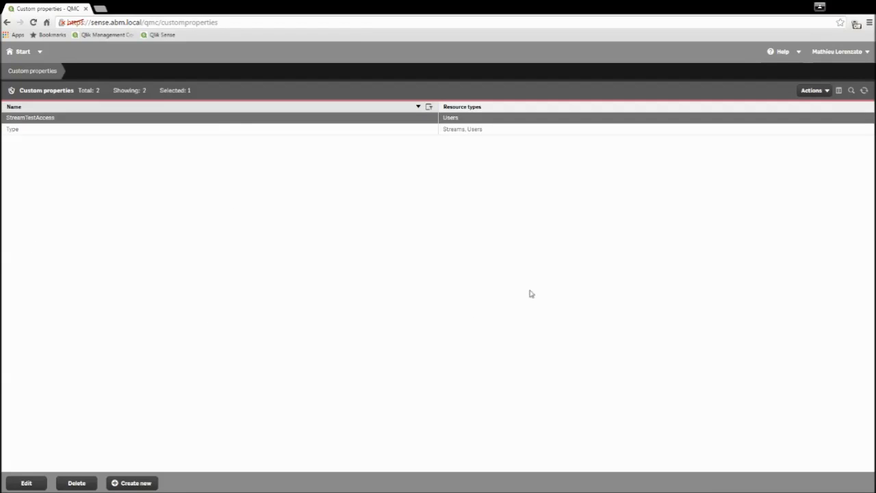
pyautogui.click(137, 483)
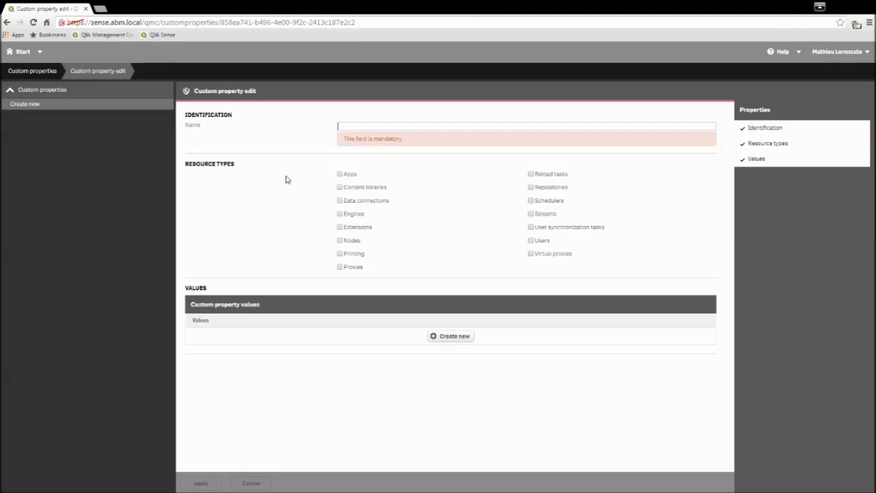
pyautogui.write('Group')
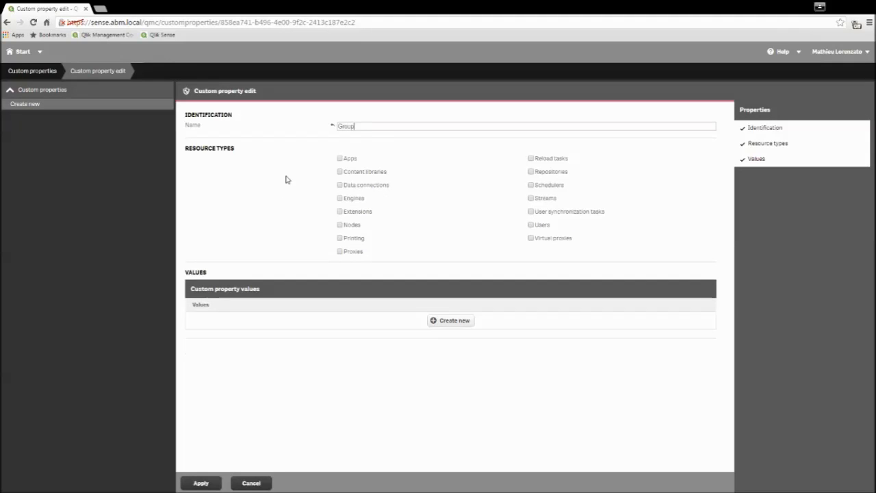
pyautogui.write('AccessStream')
pyautogui.click(531, 226)
pyautogui.click(458, 327)
pyautogui.click(458, 327)
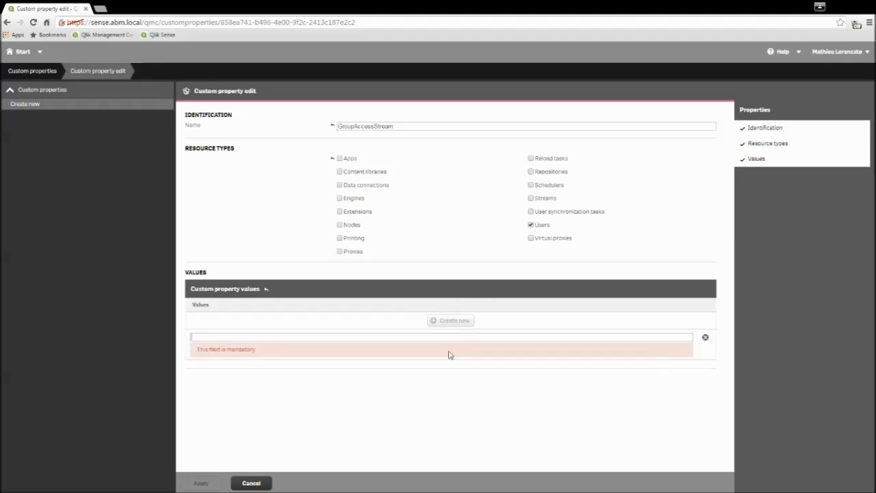
pyautogui.write('users')
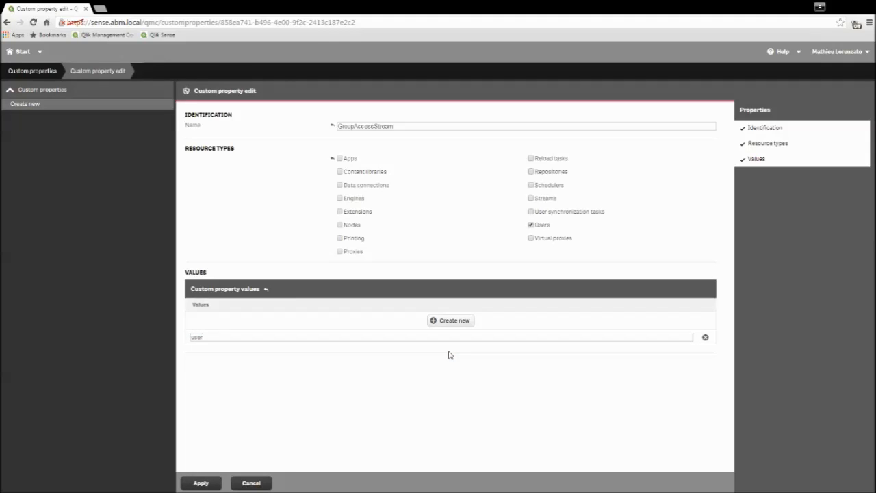
pyautogui.click(200, 483)
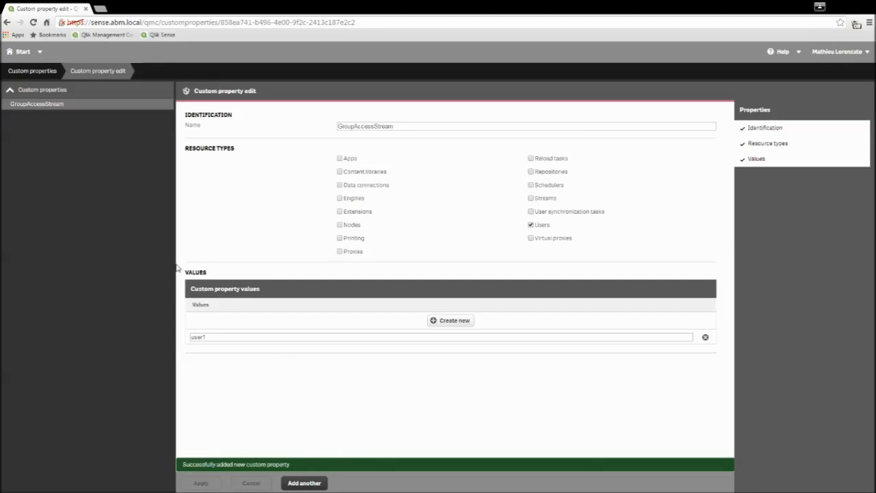
pyautogui.click(16, 55)
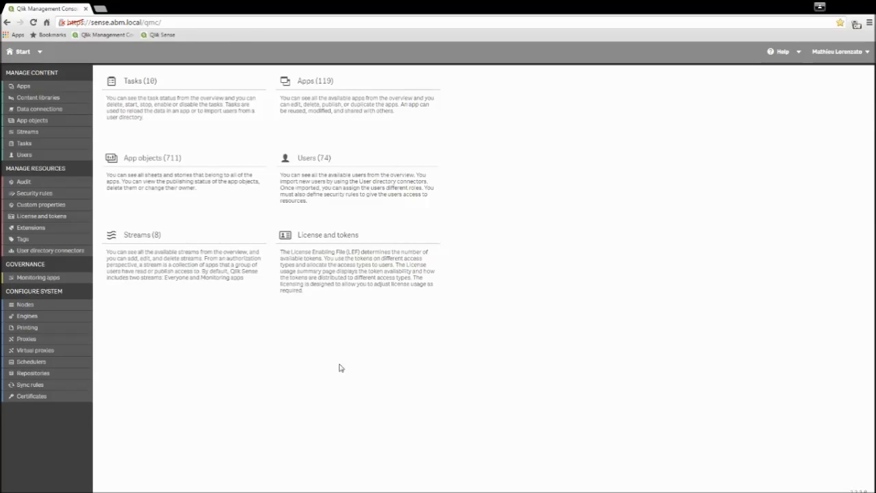
# Filter the users list by 'user' and set user1's GroupAccessStream to user1, then apply.
pyautogui.click(310, 168)
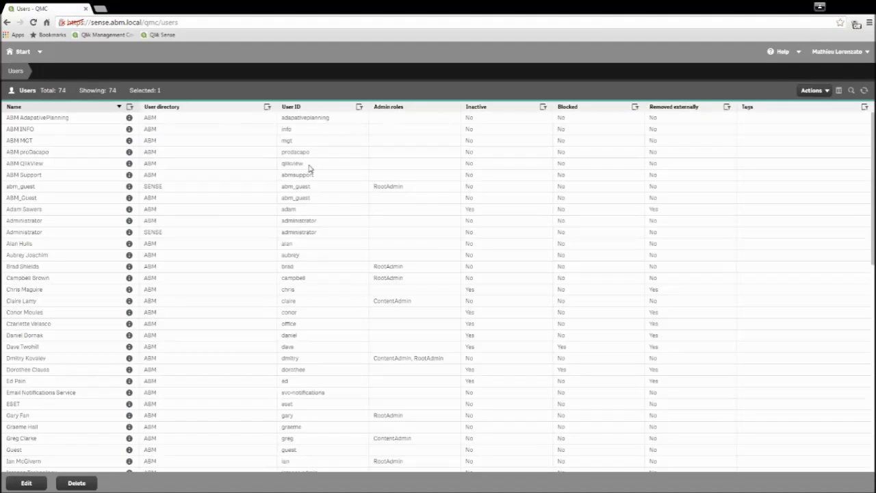
pyautogui.click(130, 108)
pyautogui.write('user')
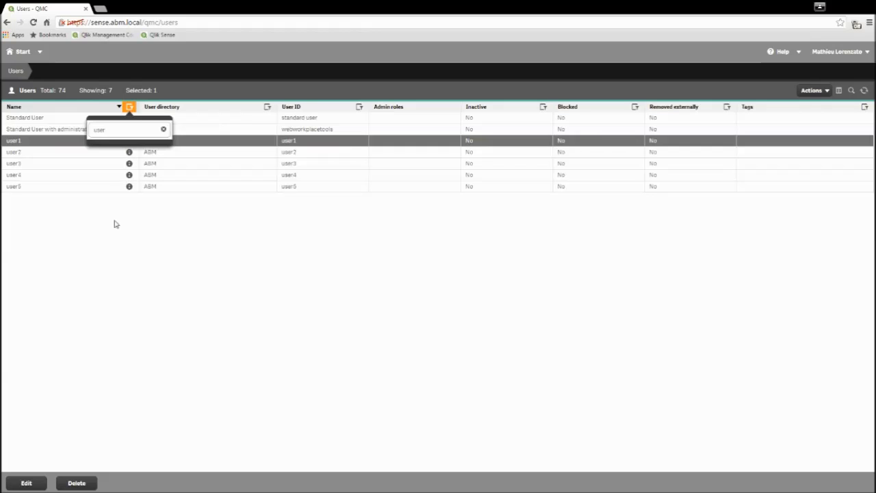
pyautogui.click(115, 224)
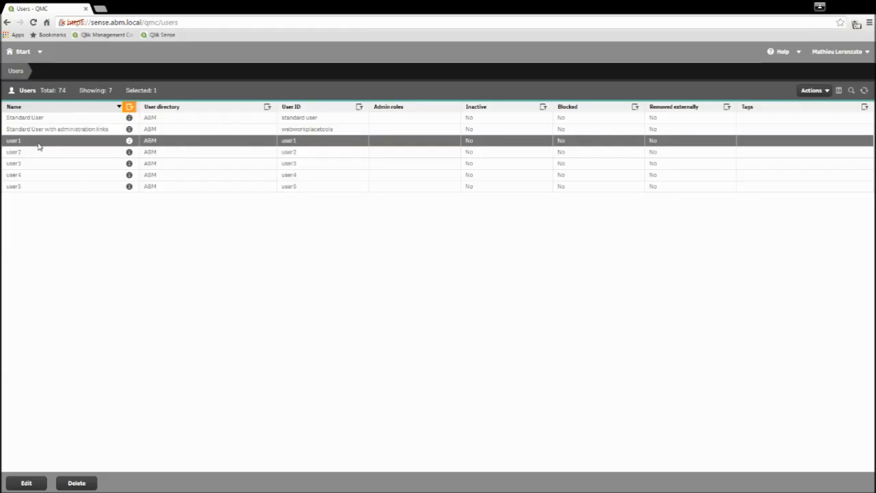
pyautogui.click(27, 484)
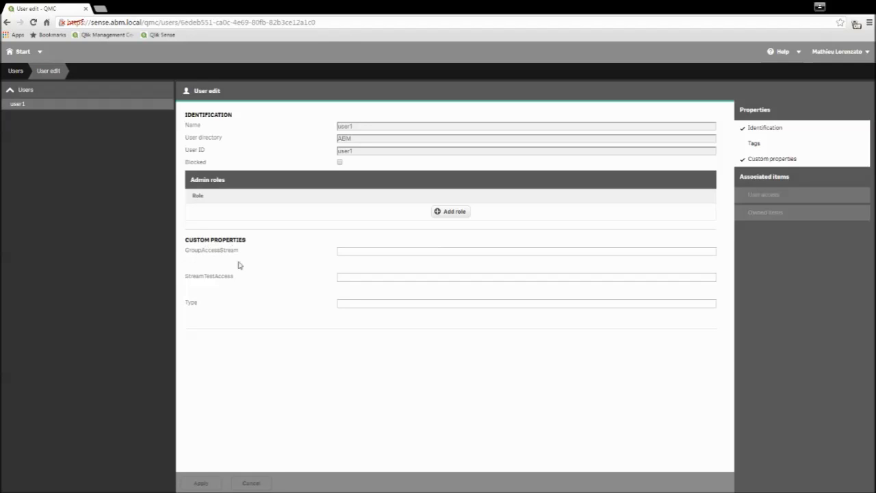
pyautogui.click(341, 252)
pyautogui.write('user1')
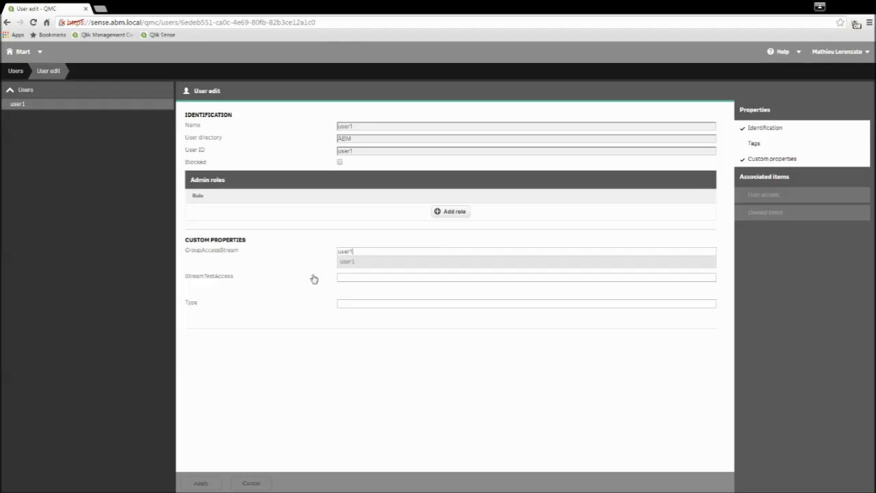
pyautogui.click(346, 263)
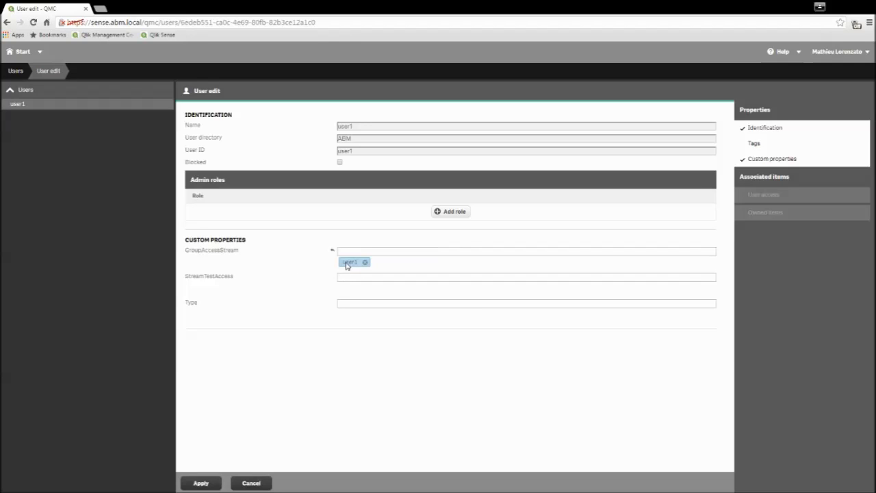
pyautogui.click(200, 483)
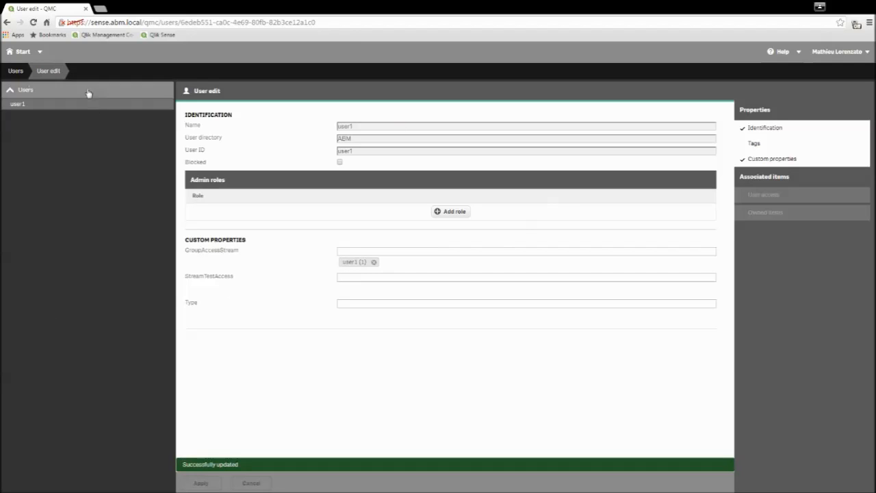
pyautogui.click(17, 53)
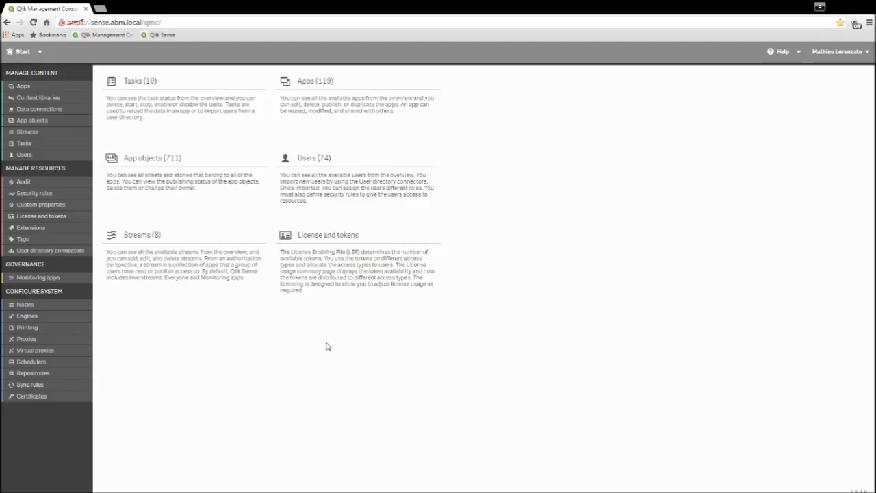
pyautogui.click(187, 280)
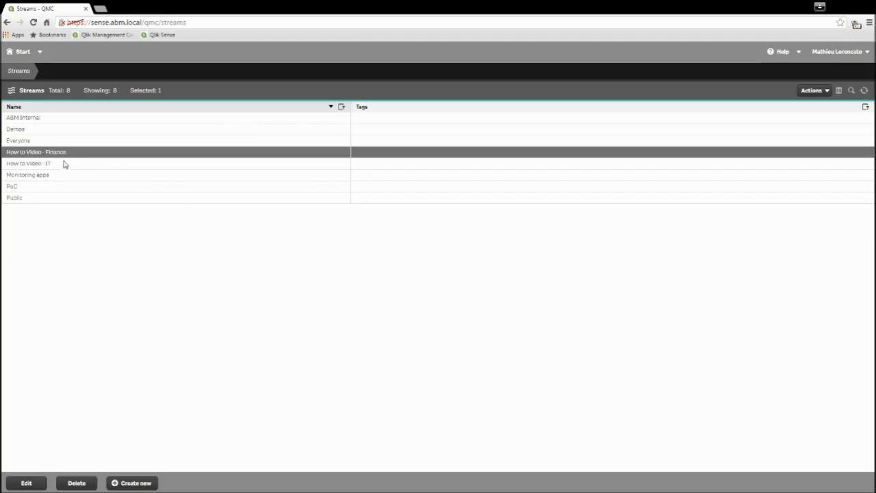
pyautogui.click(33, 483)
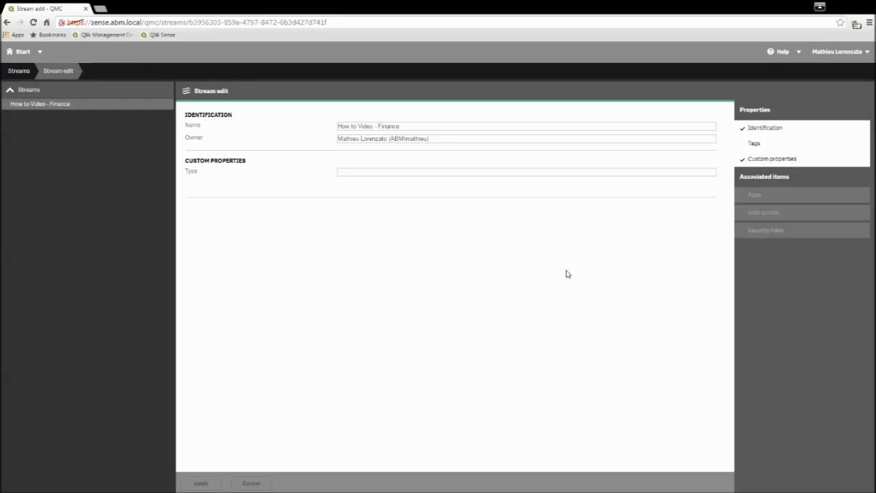
pyautogui.click(19, 71)
pyautogui.click(23, 52)
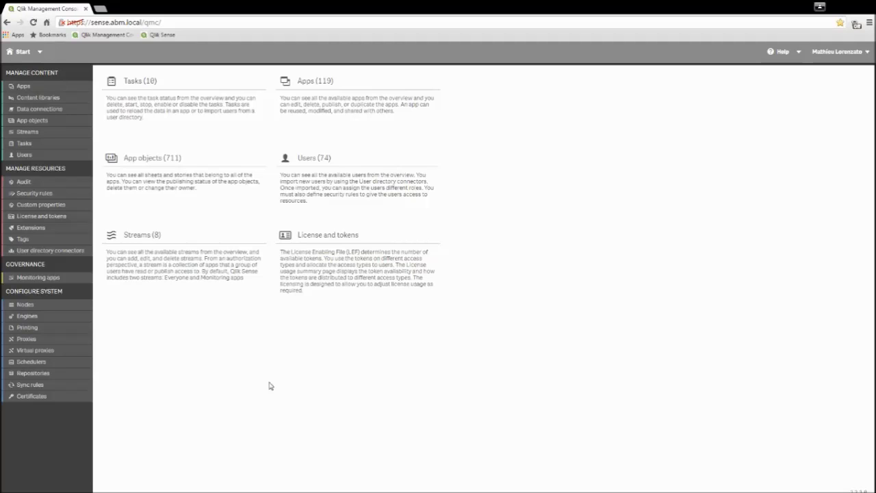
# From the Security rules list, start a new blank security rule.
pyautogui.click(47, 193)
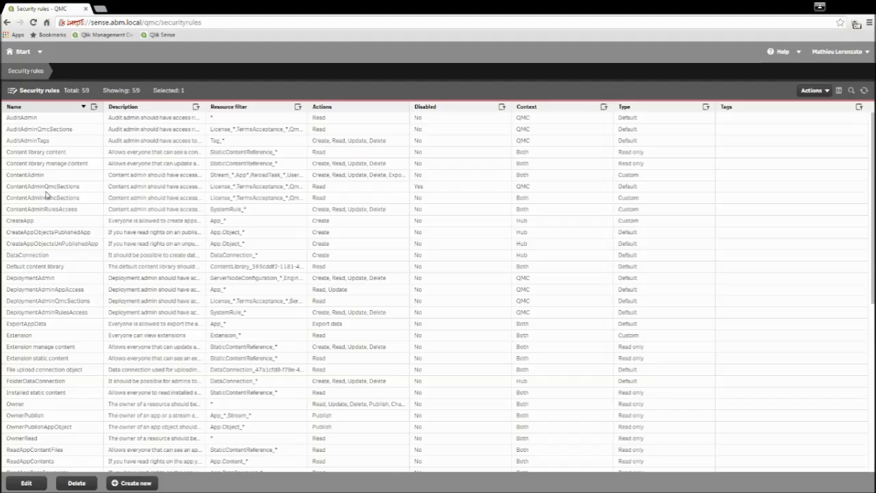
pyautogui.click(131, 483)
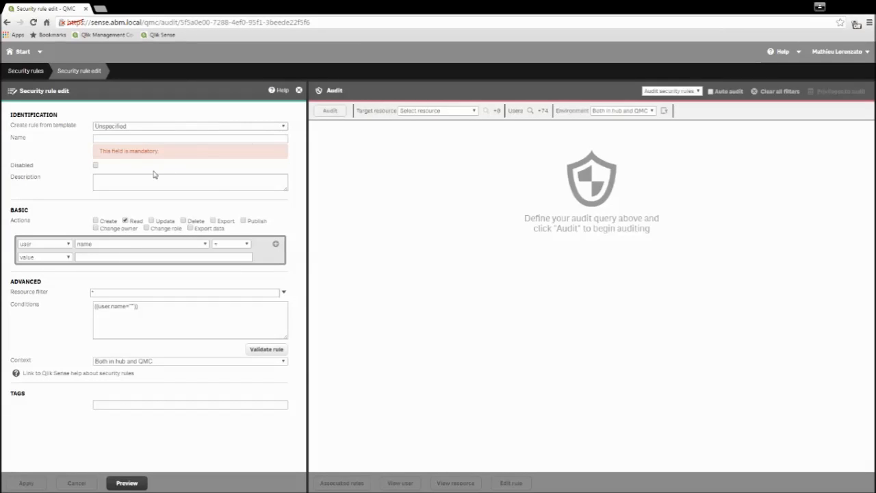
# Base the rule on the stream access template, naming it AssignGroup1ToStream and entering 'How to Video'.
pyautogui.click(118, 199)
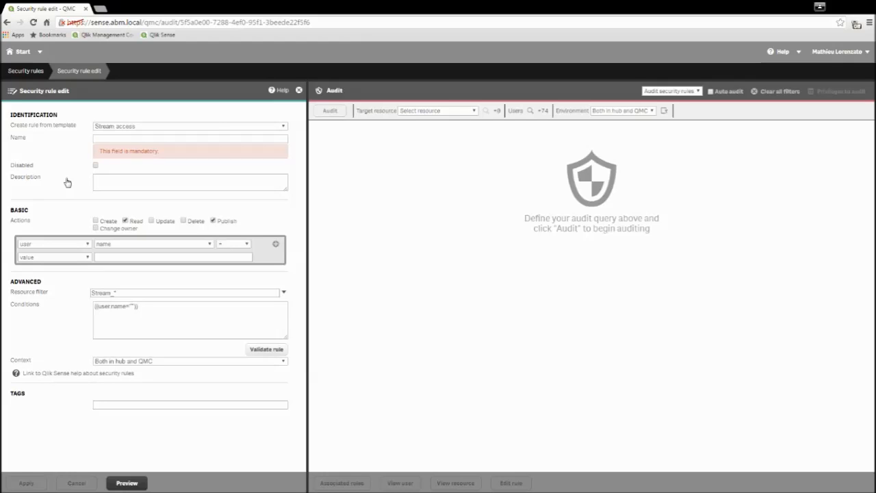
pyautogui.write('AssignesG')
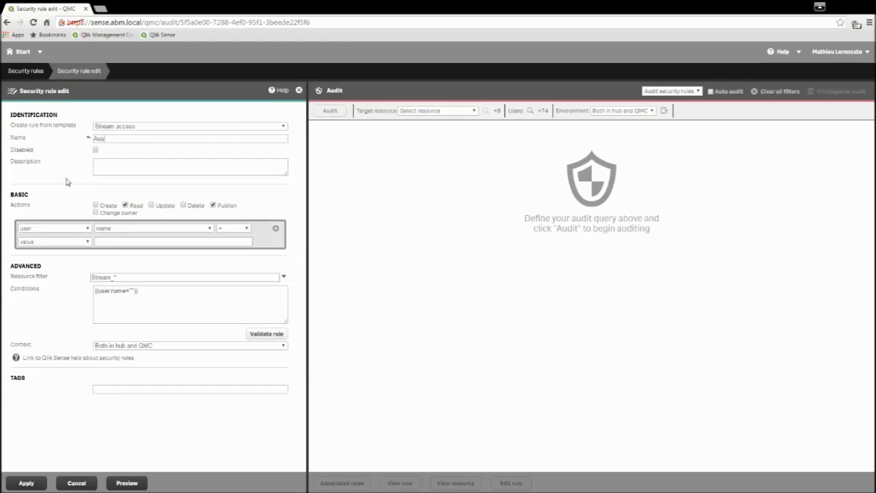
pyautogui.write('roup1')
pyautogui.write('ToStre')
pyautogui.write('How to Vid')
pyautogui.write('eo')
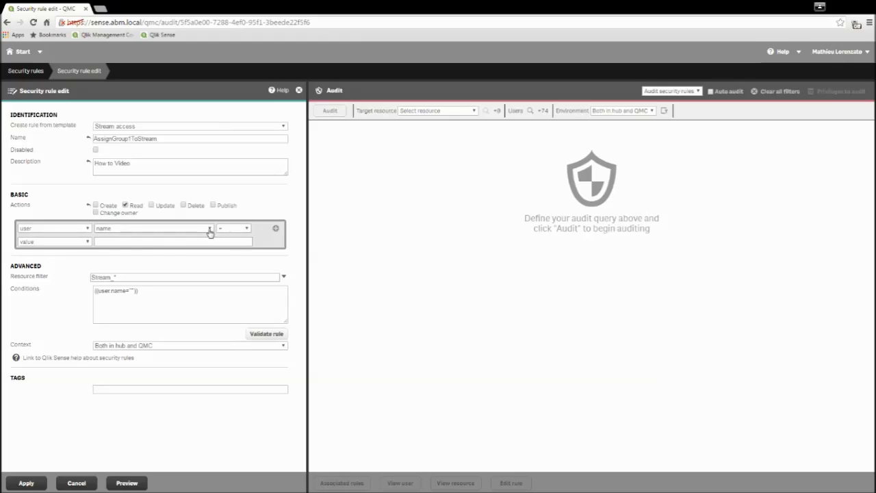
# Condition the rule on matching the user's GroupAccessStream property, and apply the rule.
pyautogui.click(134, 241)
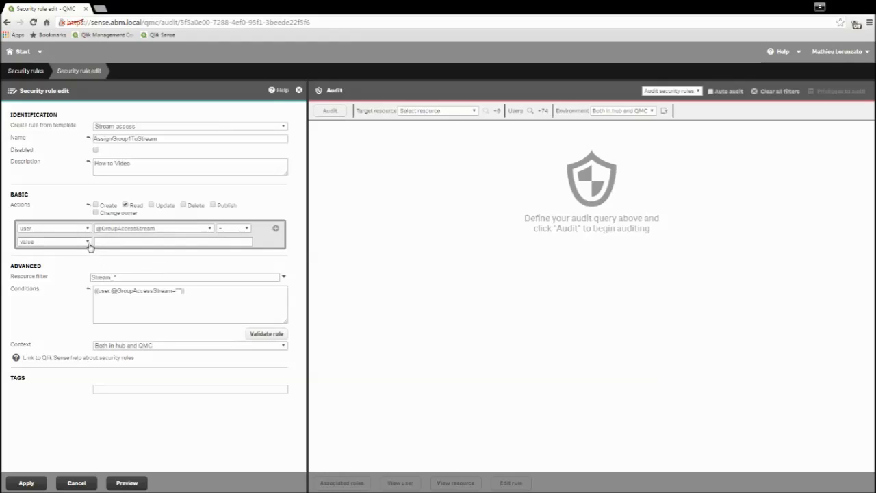
pyautogui.click(102, 244)
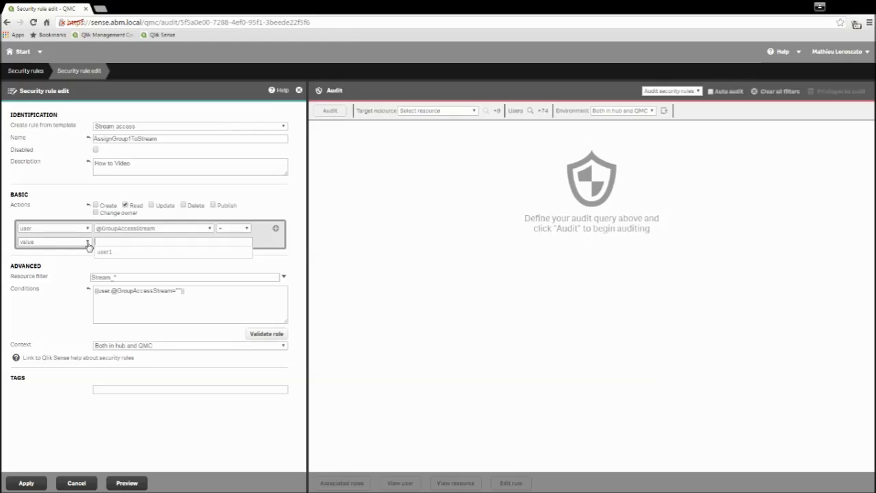
pyautogui.click(88, 246)
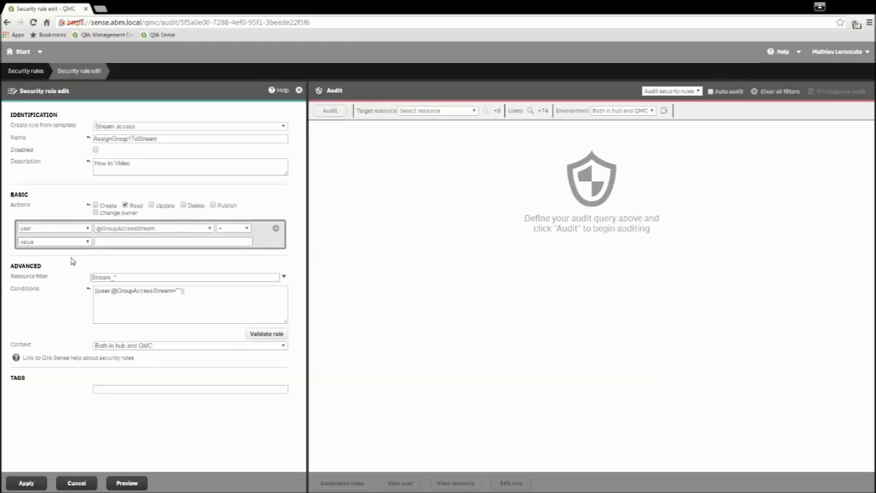
pyautogui.click(69, 263)
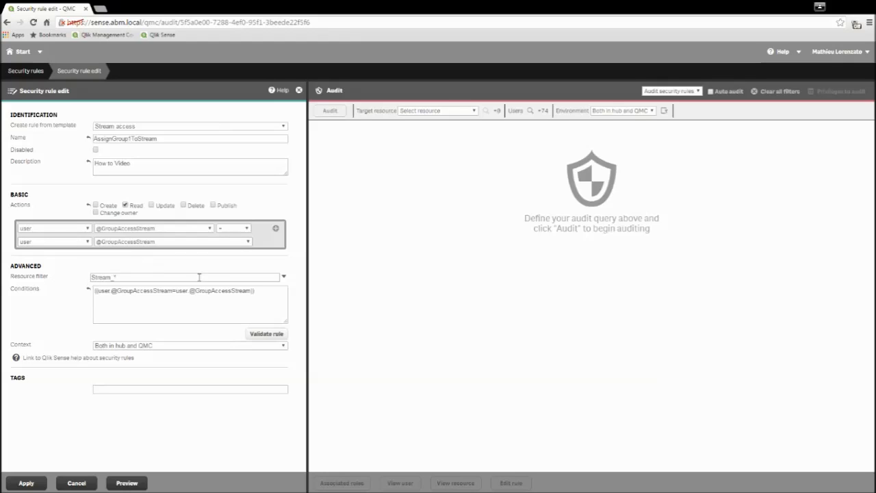
pyautogui.click(33, 483)
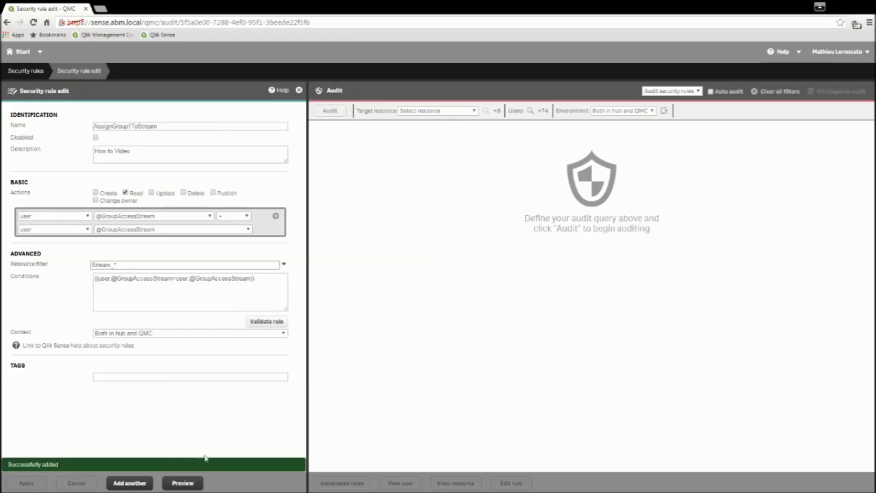
# Add an AND condition requiring stream name How to Video - Finance, apply, and refresh the preview.
pyautogui.click(183, 484)
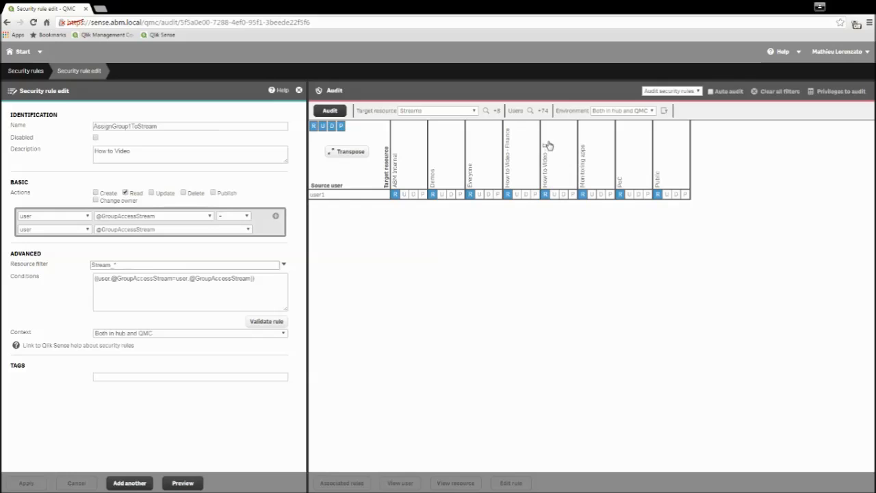
pyautogui.click(276, 217)
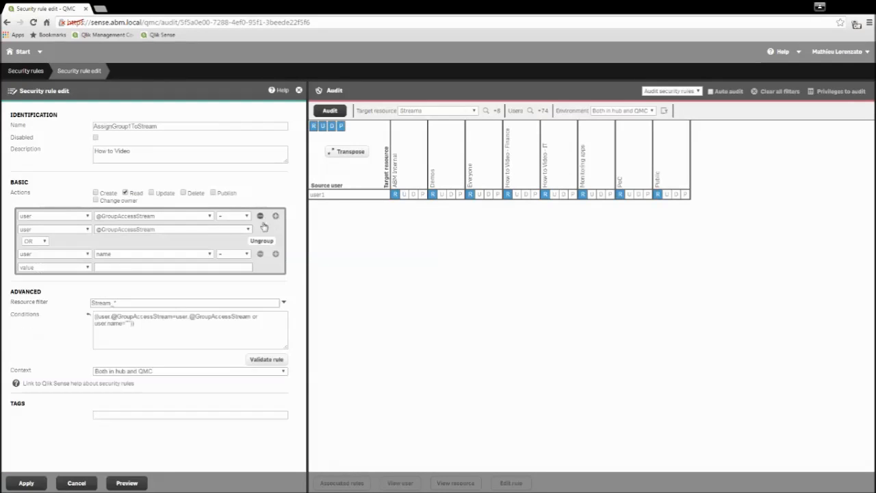
pyautogui.click(45, 242)
pyautogui.click(36, 257)
pyautogui.click(45, 273)
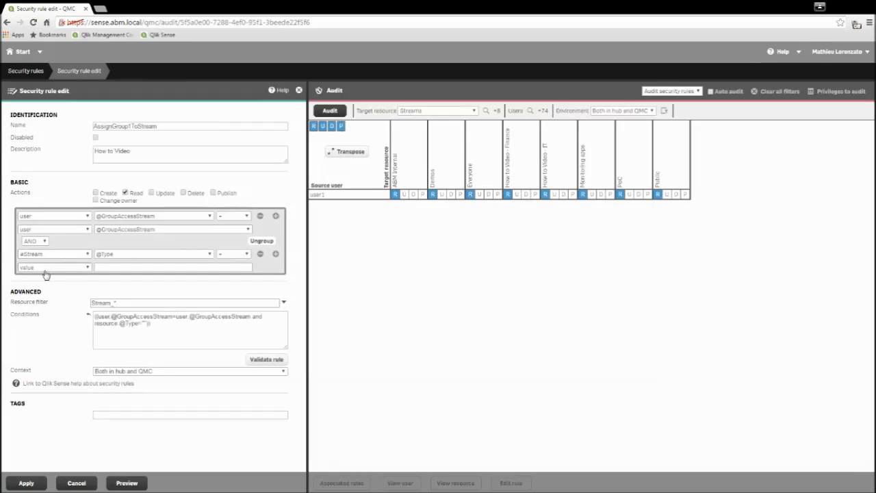
pyautogui.click(211, 256)
pyautogui.click(128, 284)
pyautogui.click(106, 267)
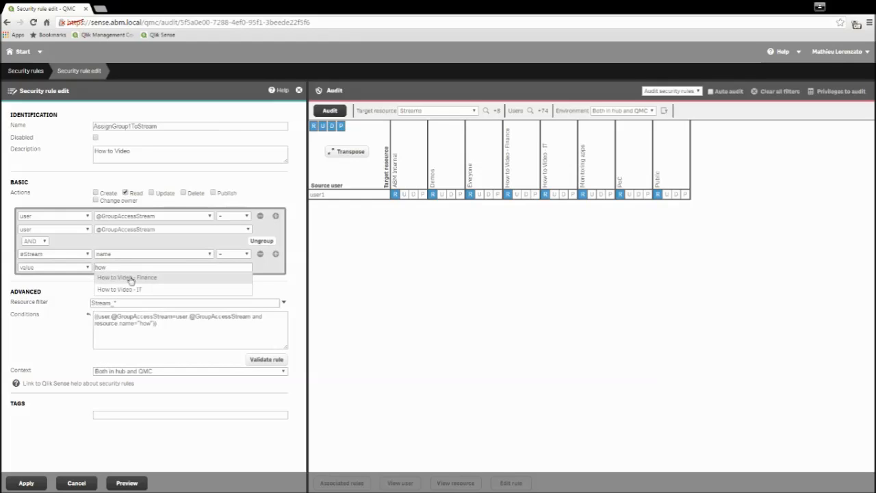
pyautogui.click(138, 280)
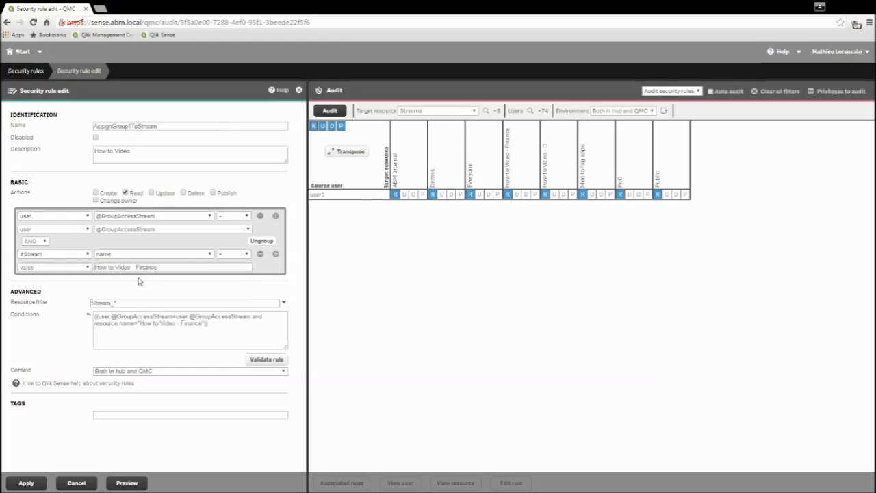
pyautogui.click(28, 483)
pyautogui.click(139, 483)
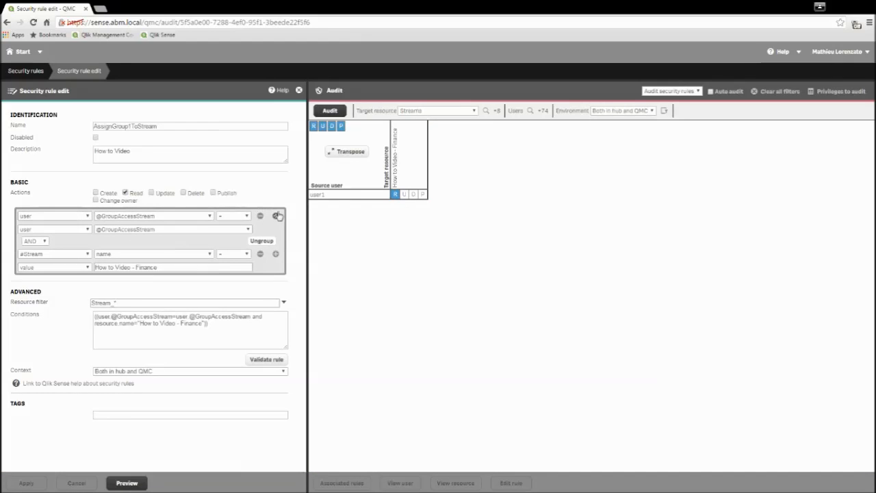
# Add a second condition group comparing GroupAccessStream against the user's GroupAccessStream.
pyautogui.click(276, 254)
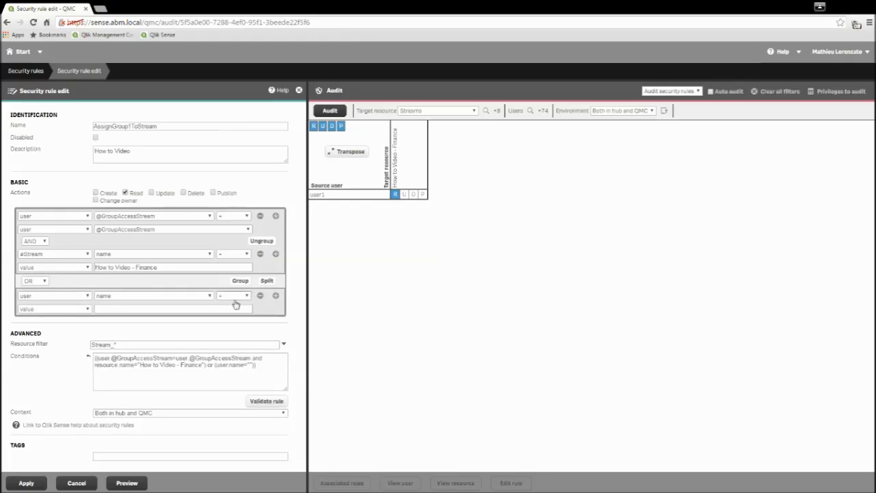
pyautogui.click(101, 298)
pyautogui.click(139, 308)
pyautogui.click(87, 309)
pyautogui.click(55, 333)
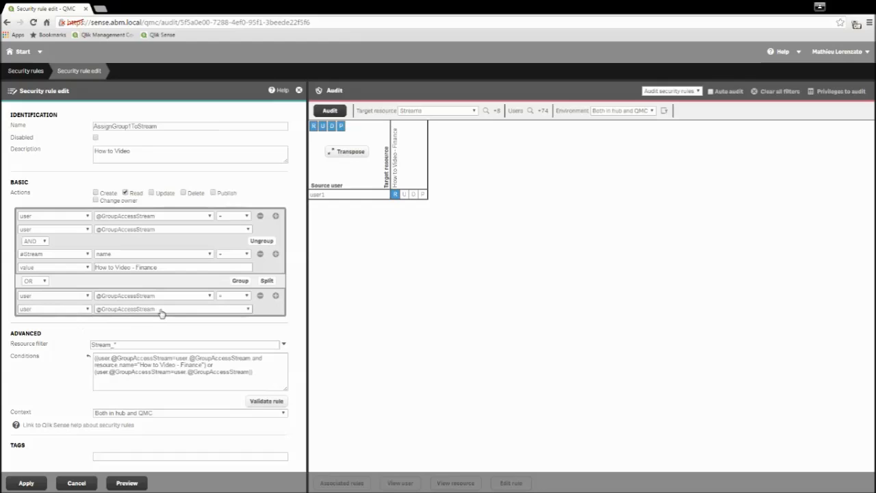
# Join an AND condition to that group requiring stream name How to Video - IT.
pyautogui.click(276, 297)
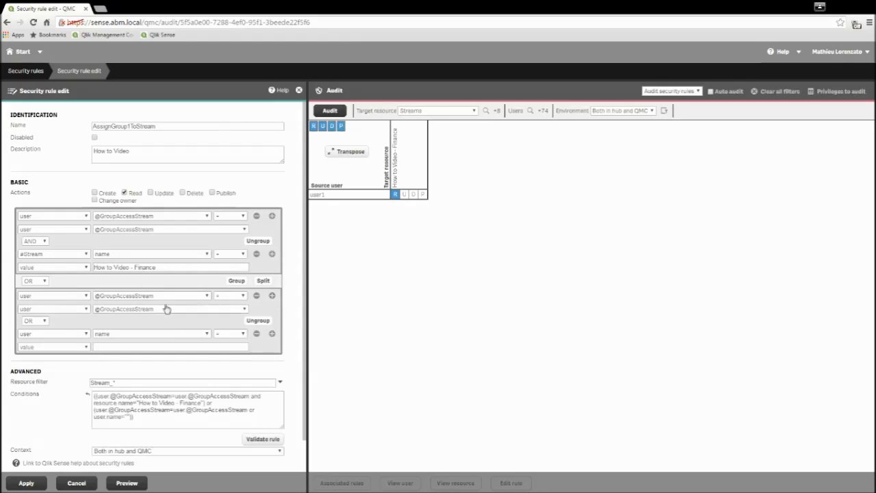
pyautogui.click(46, 325)
pyautogui.click(34, 335)
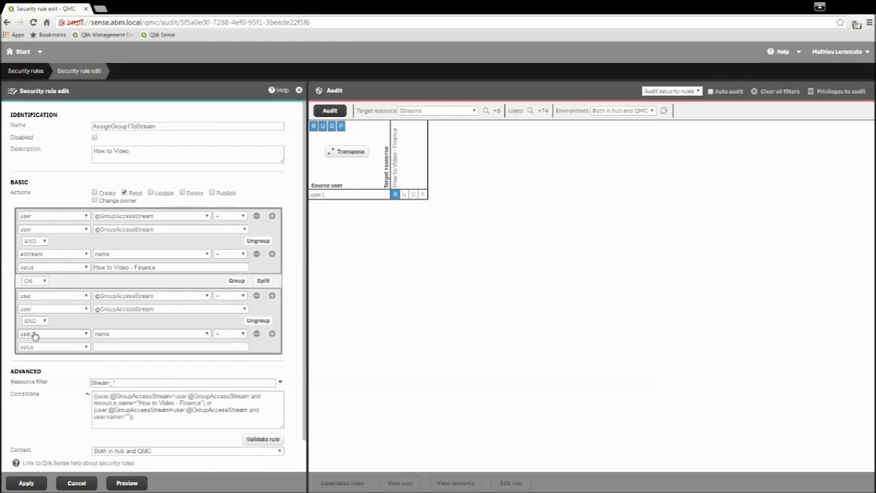
pyautogui.click(87, 335)
pyautogui.click(61, 350)
pyautogui.click(143, 336)
pyautogui.click(108, 363)
pyautogui.click(119, 347)
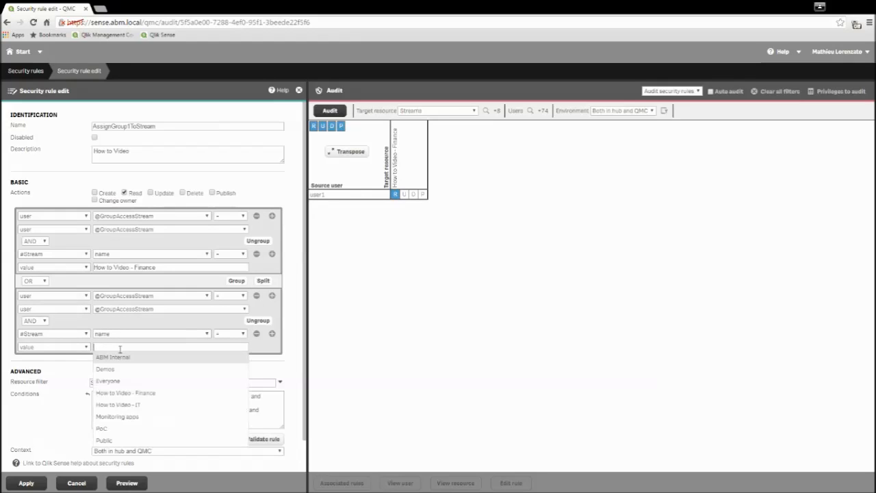
pyautogui.click(126, 370)
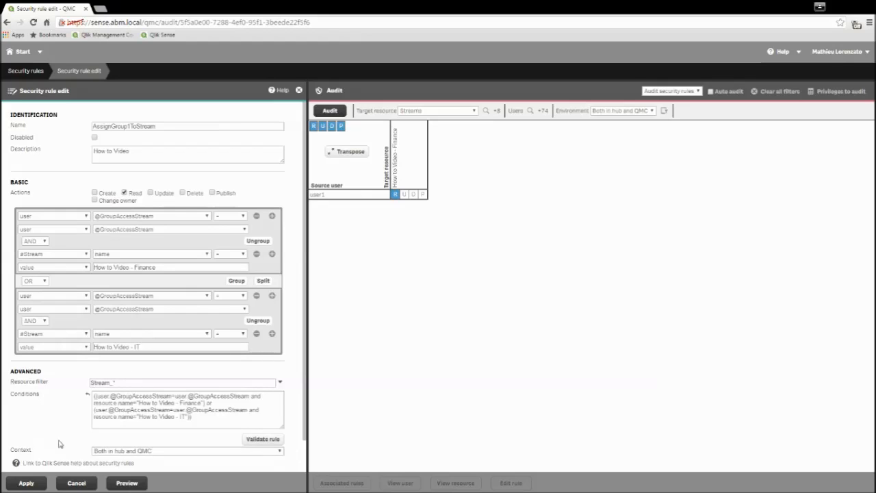
# Apply the extended rule, refresh the access preview, and go back to Start.
pyautogui.click(26, 482)
pyautogui.click(128, 483)
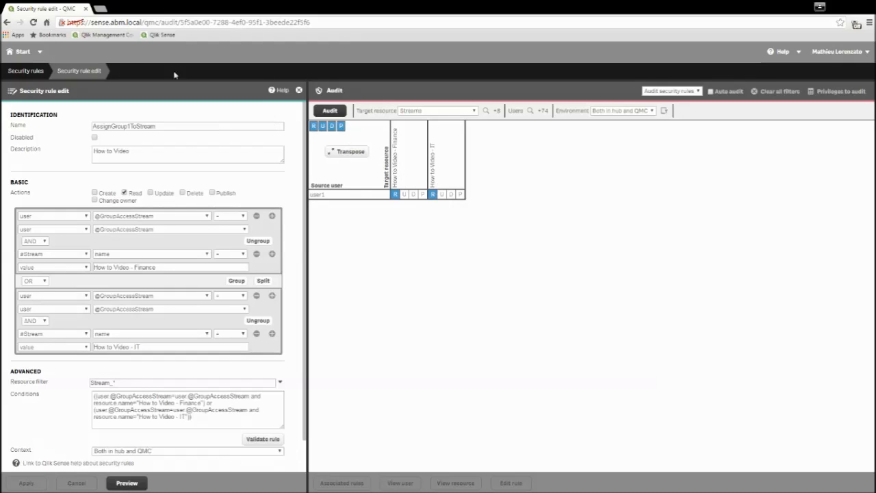
pyautogui.click(21, 52)
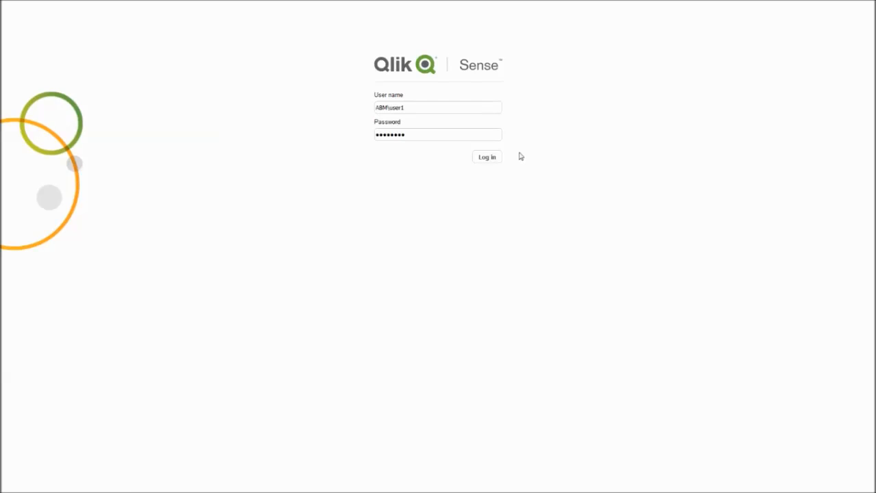
# Log in to the hub as the test user and view the How to Video - Finance and IT streams.
pyautogui.click(481, 156)
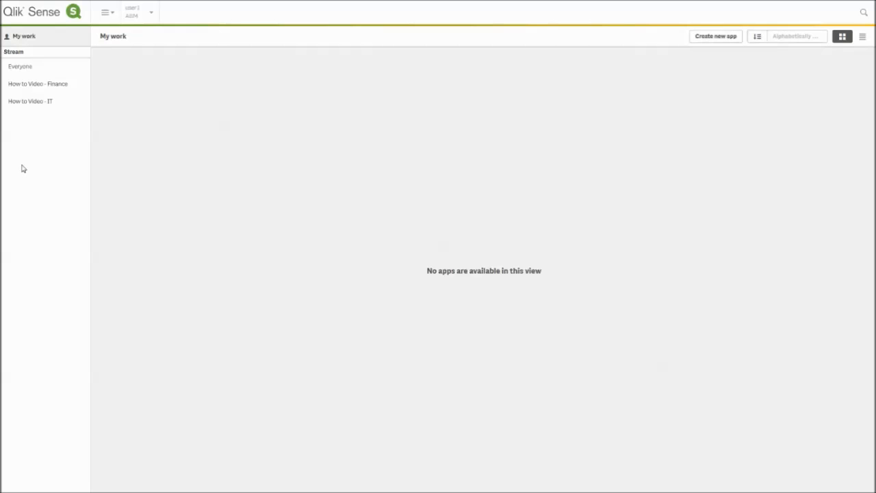
pyautogui.click(39, 89)
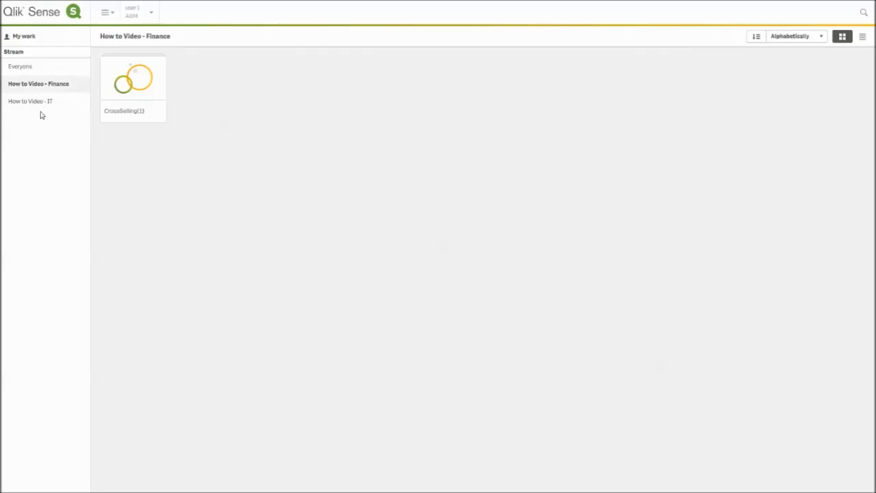
pyautogui.click(42, 112)
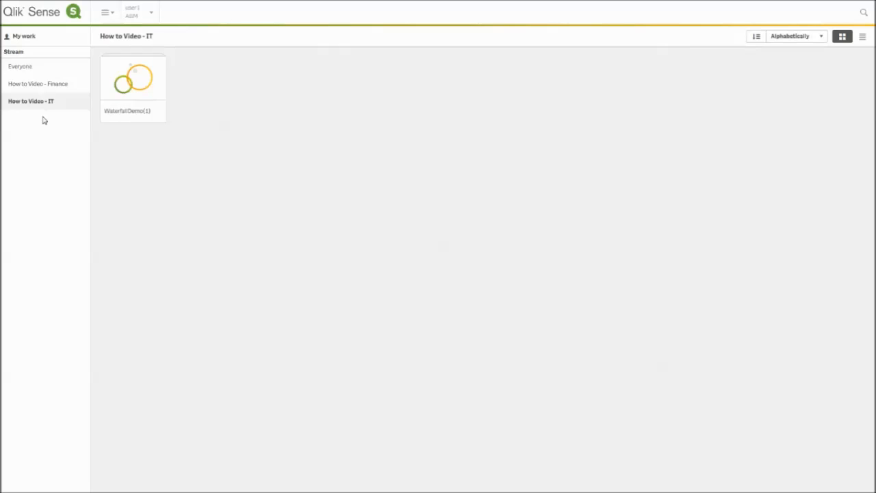
# Log out of the hub and return to the hub login.
pyautogui.click(149, 14)
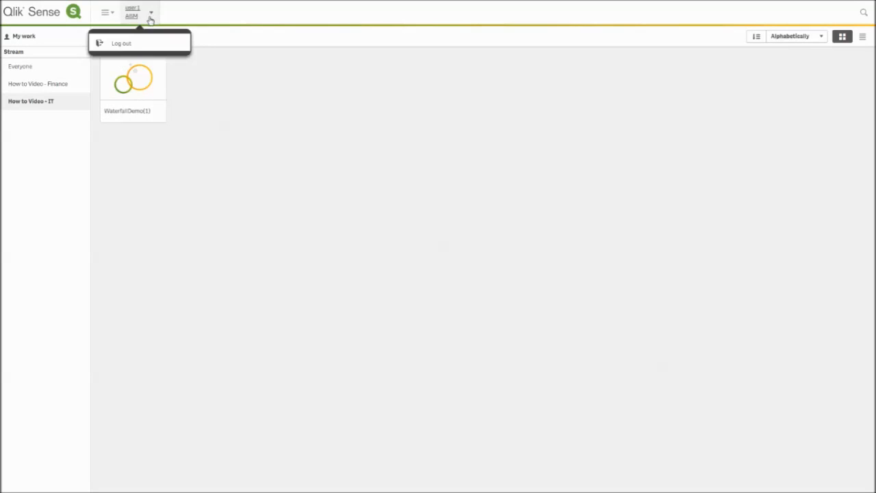
pyautogui.click(123, 43)
pyautogui.click(501, 279)
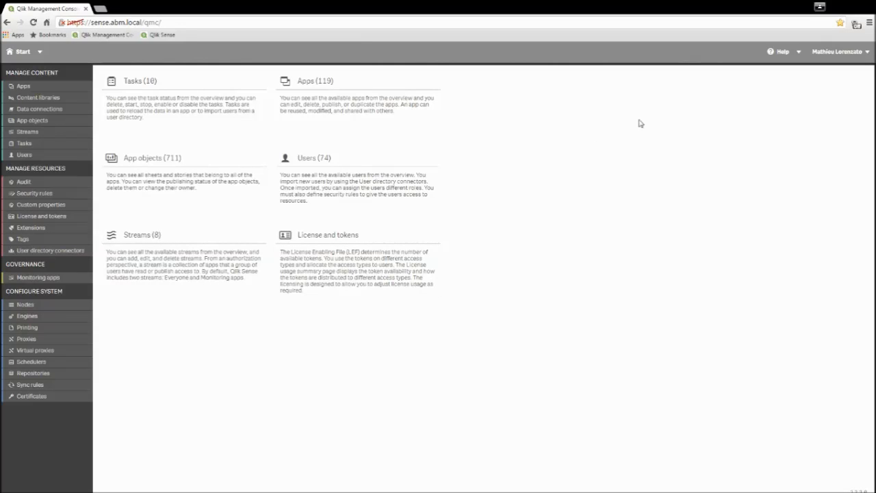
# Edit GroupAccessStream in Custom properties, add two new values user2 and user3, and apply.
pyautogui.click(39, 207)
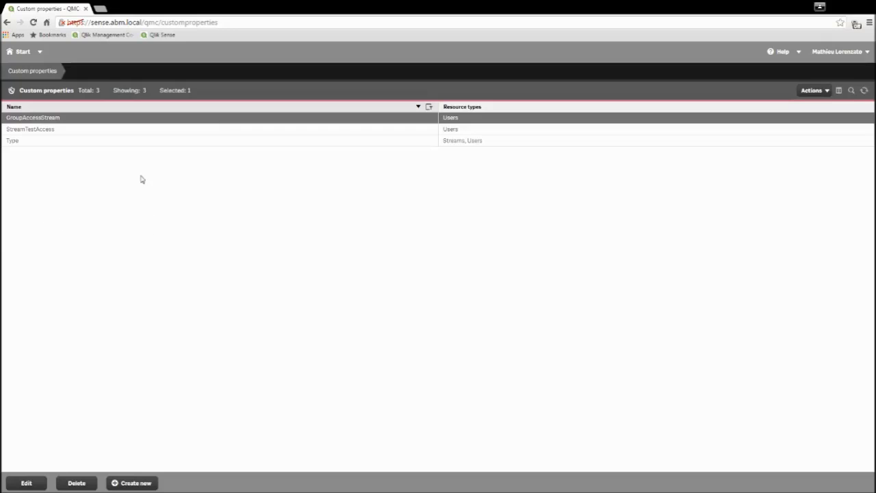
pyautogui.click(25, 484)
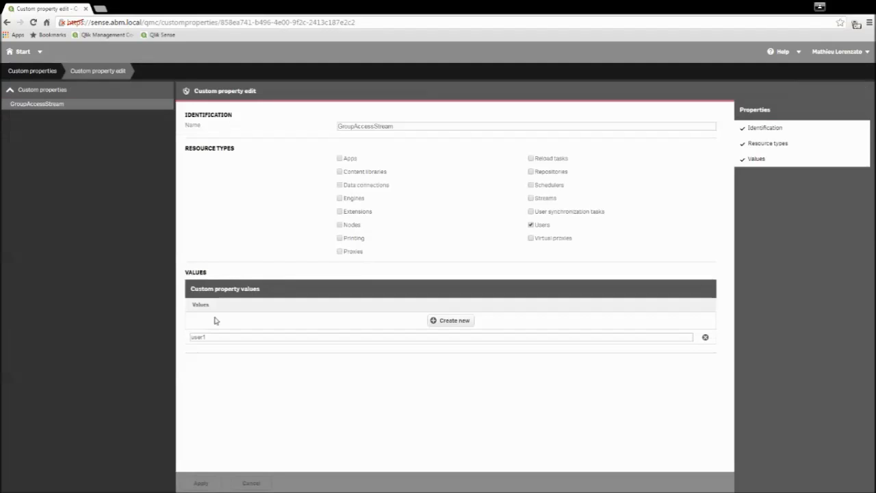
pyautogui.click(434, 325)
pyautogui.write('user2')
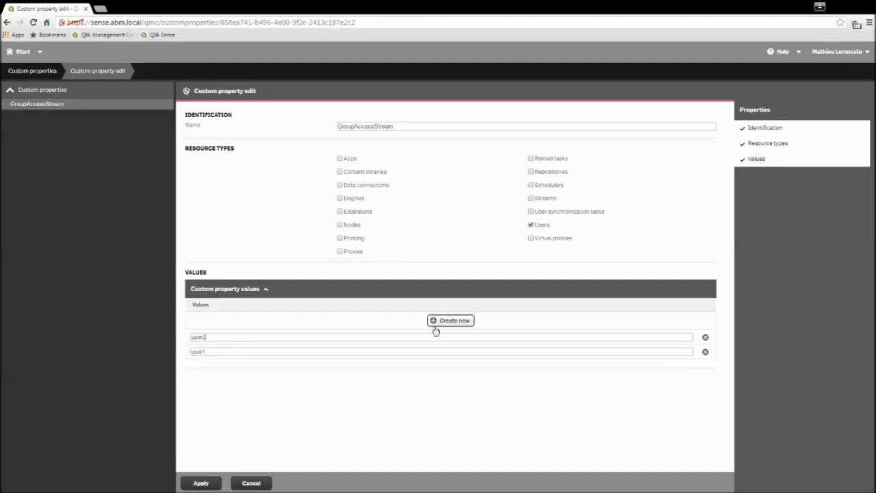
pyautogui.click(434, 324)
pyautogui.write('user3')
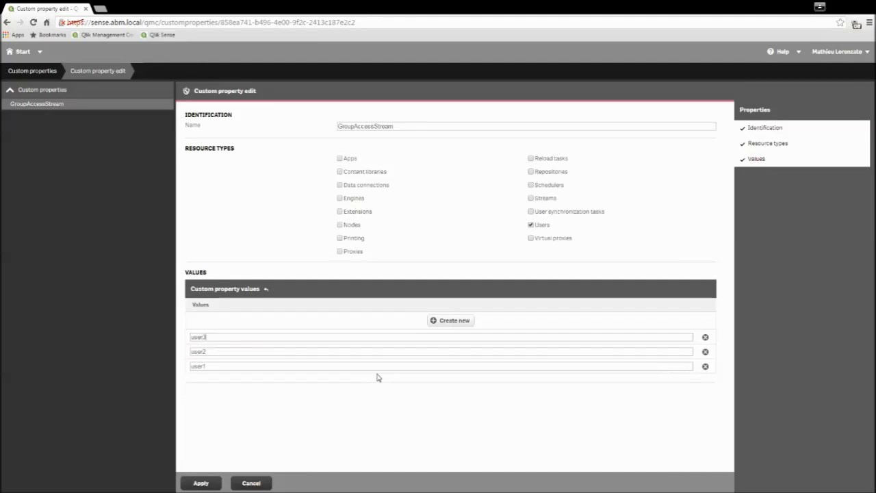
pyautogui.click(201, 483)
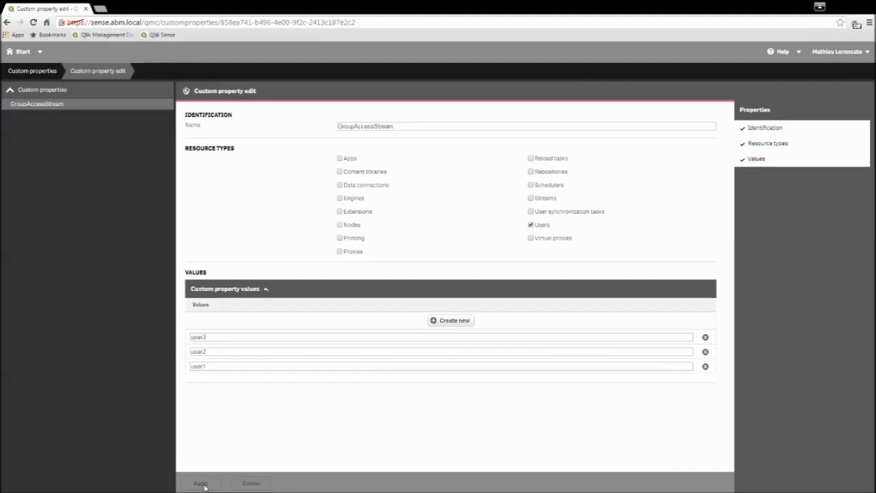
# Set user2's GroupAccessStream value to user2 and apply.
pyautogui.click(18, 58)
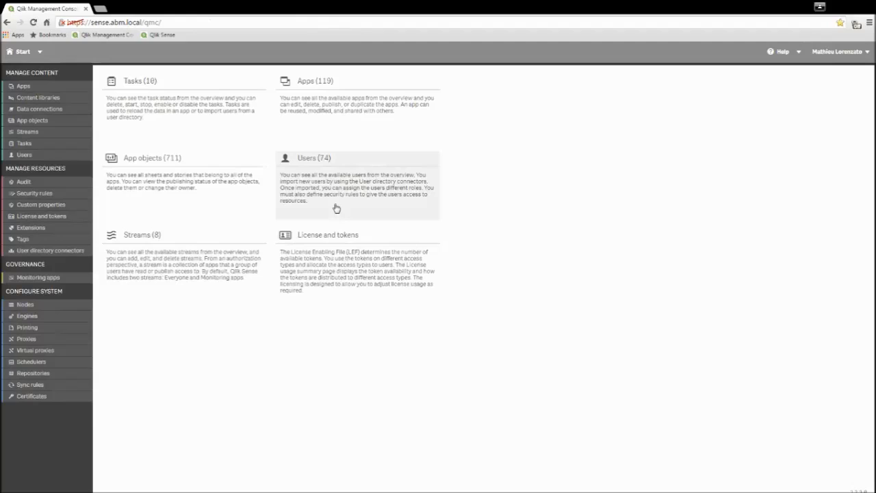
pyautogui.click(336, 208)
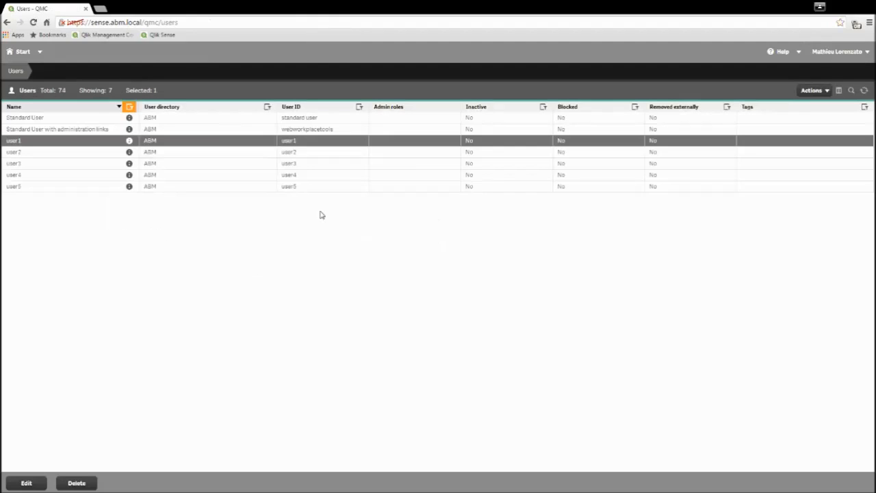
pyautogui.click(82, 153)
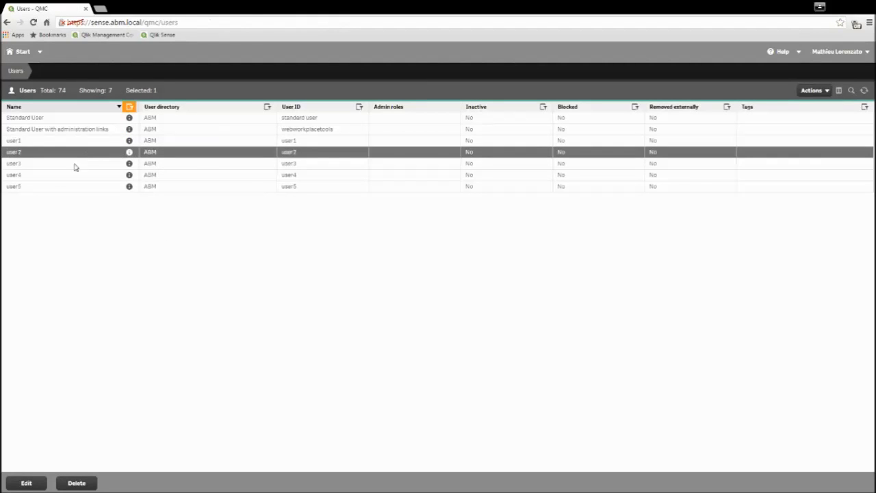
pyautogui.click(14, 486)
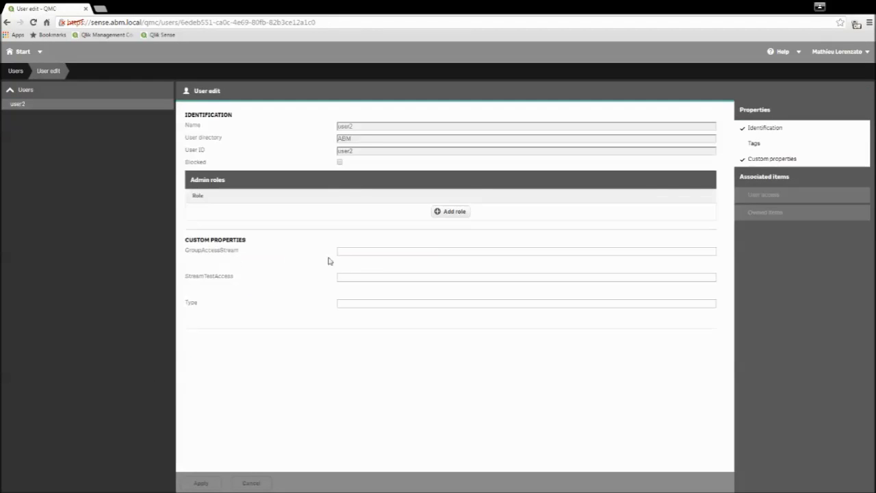
pyautogui.click(372, 252)
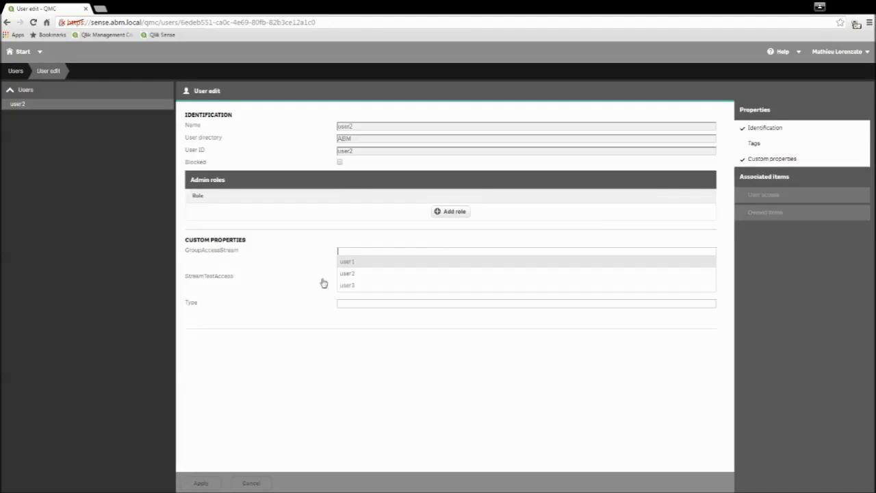
pyautogui.click(361, 274)
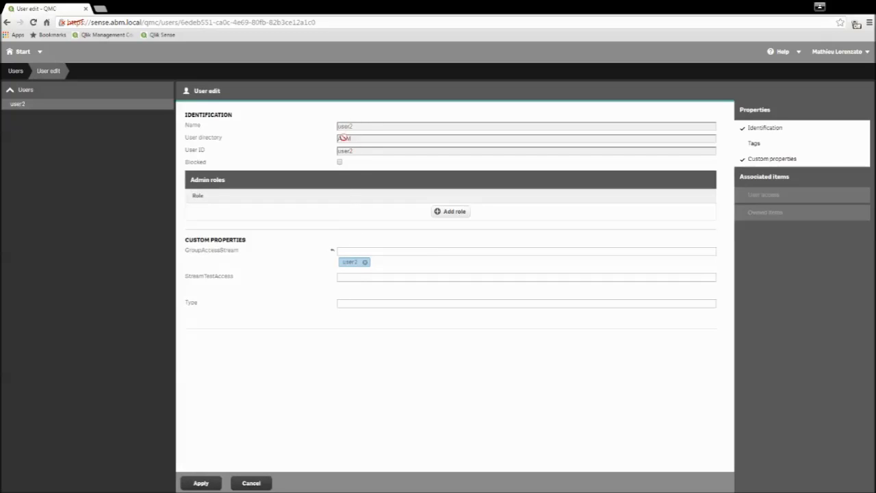
pyautogui.click(199, 482)
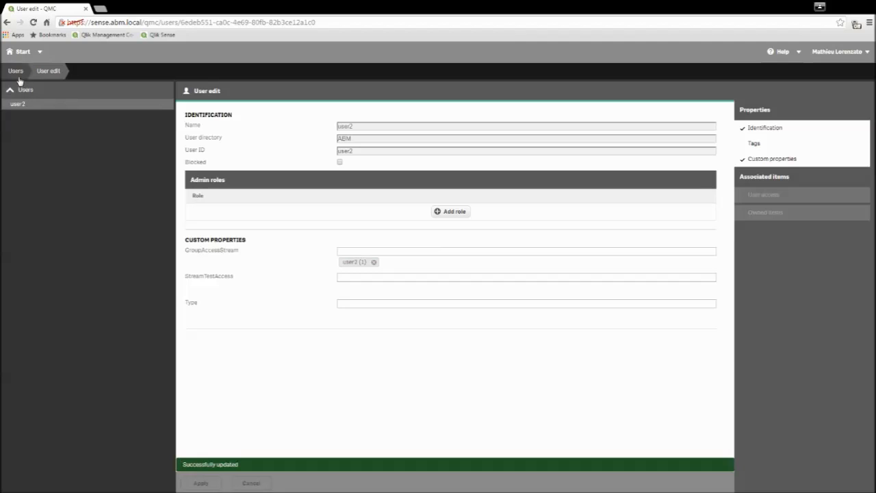
# Set user3's GroupAccessStream value to user3 and apply.
pyautogui.click(18, 76)
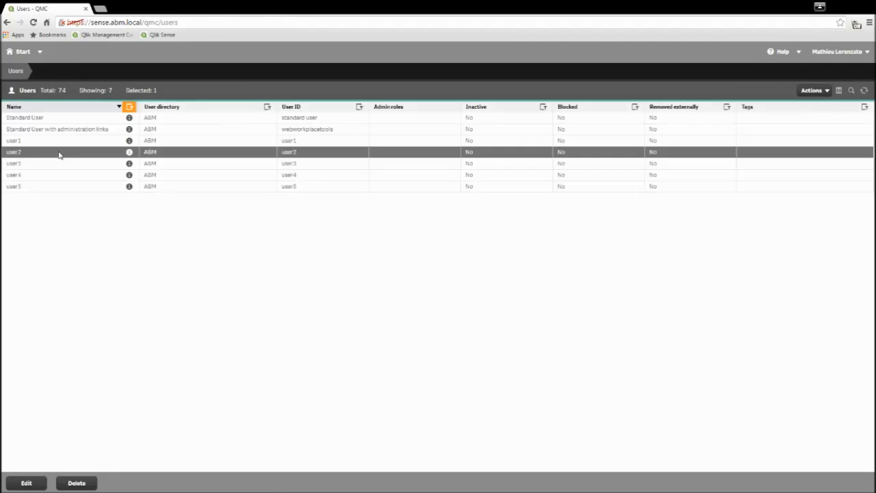
pyautogui.click(27, 483)
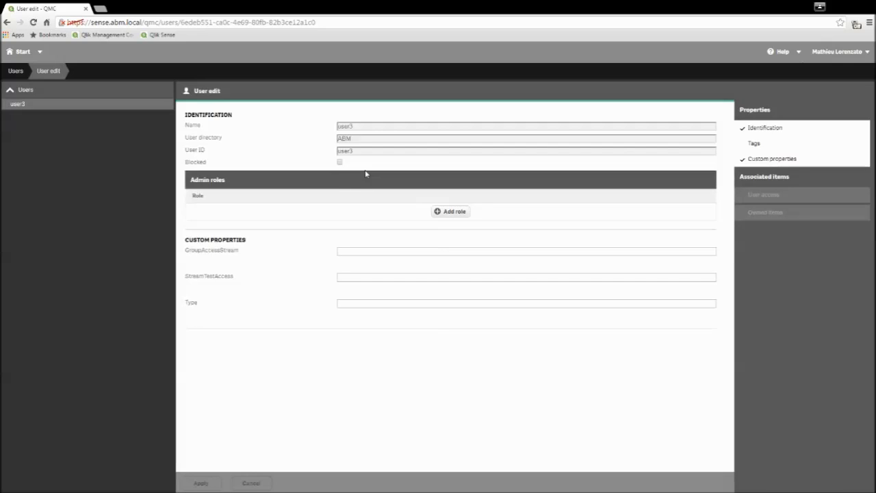
pyautogui.click(351, 252)
pyautogui.write('u')
pyautogui.click(349, 285)
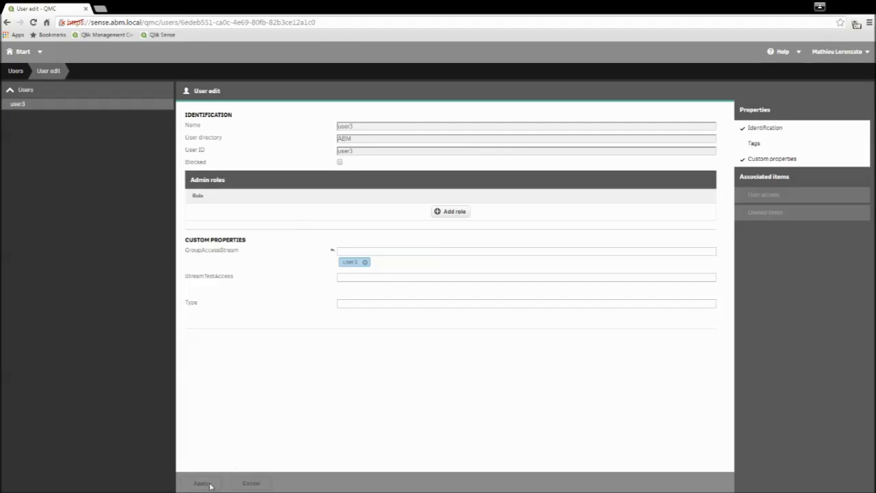
pyautogui.click(209, 485)
# Filter security rules by 'Ass', edit AssignGroup1ToStream, and preview user1–user3's stream Read access.
pyautogui.click(20, 51)
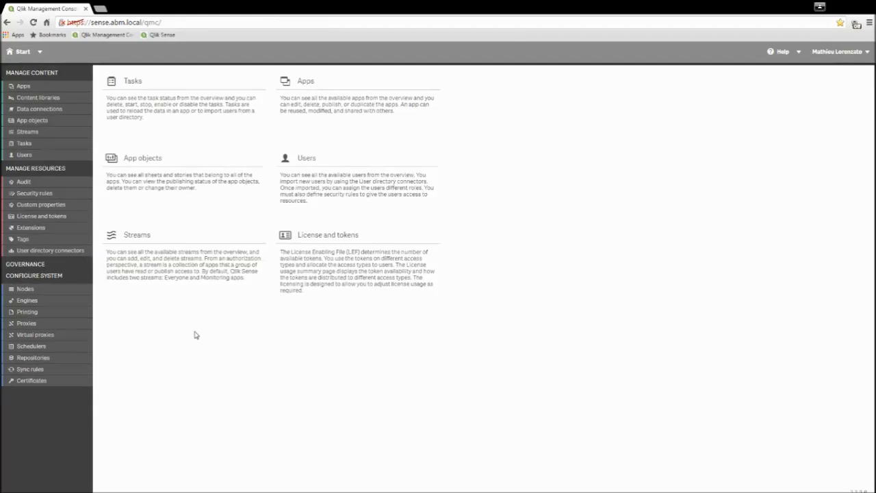
pyautogui.click(38, 196)
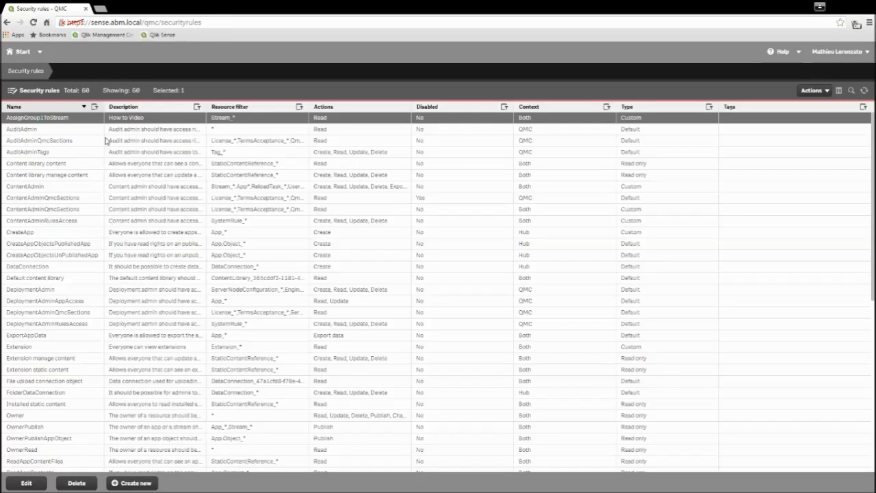
pyautogui.click(95, 107)
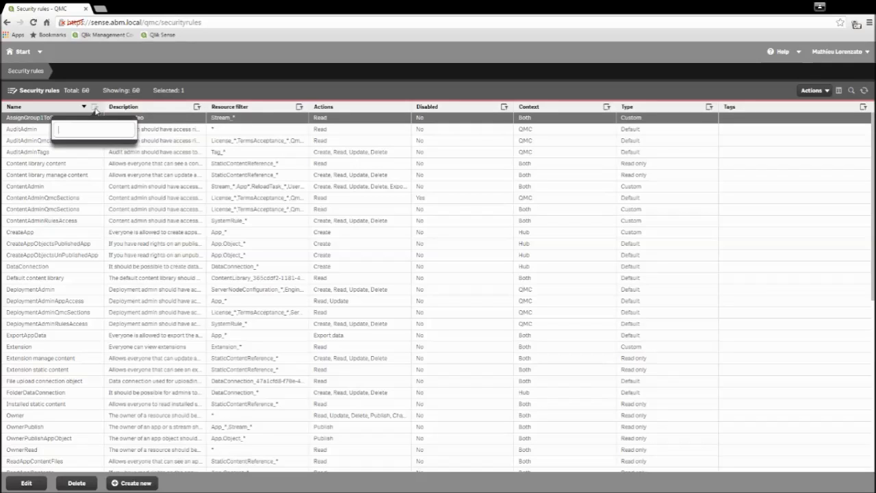
pyautogui.write('Ass')
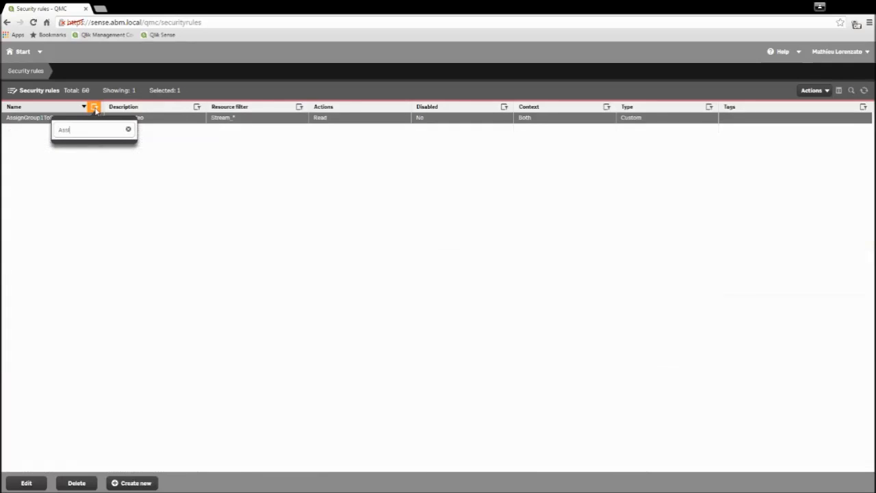
pyautogui.click(66, 176)
pyautogui.click(51, 119)
pyautogui.click(51, 120)
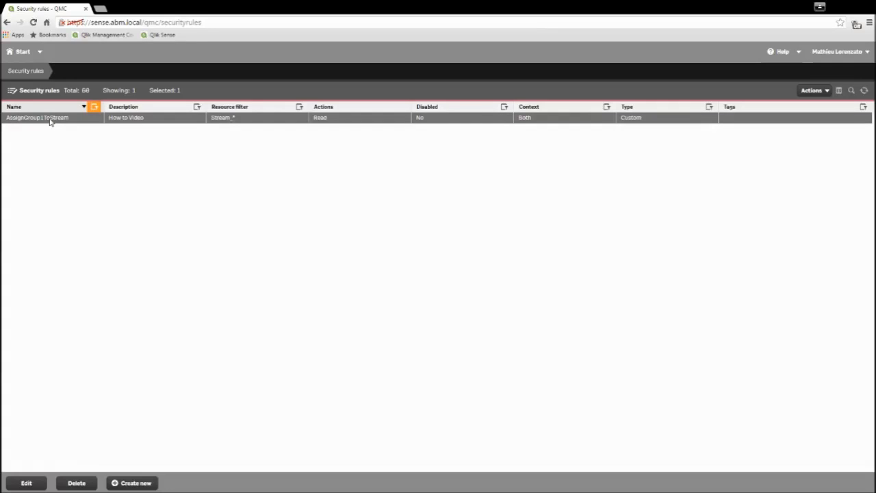
pyautogui.click(31, 482)
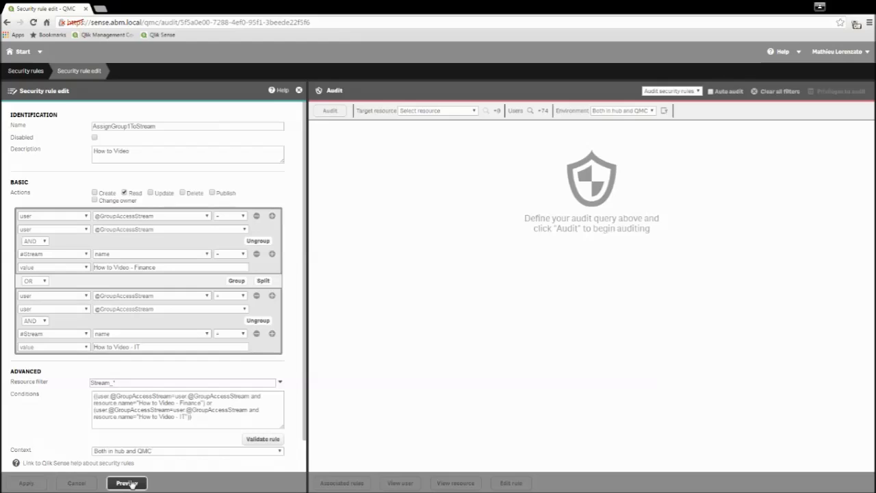
pyautogui.click(128, 484)
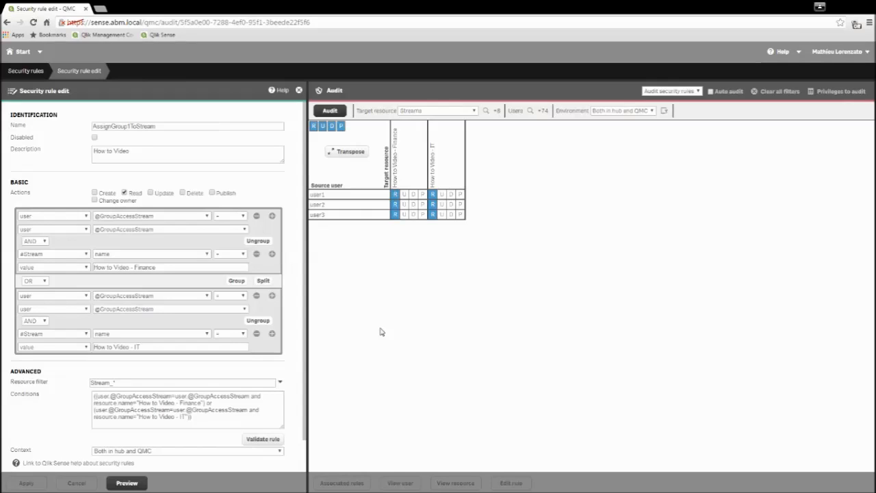
pyautogui.scroll(-1, 289, 257)
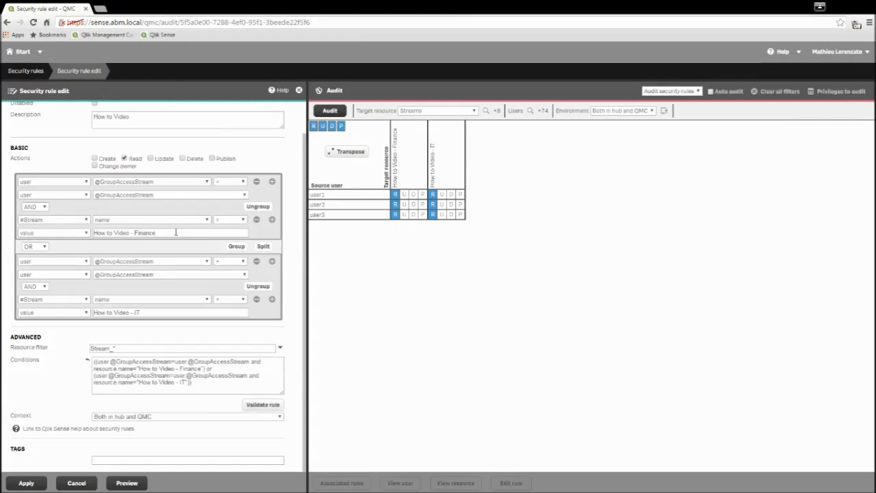
pyautogui.click(272, 220)
pyautogui.click(42, 245)
pyautogui.click(40, 254)
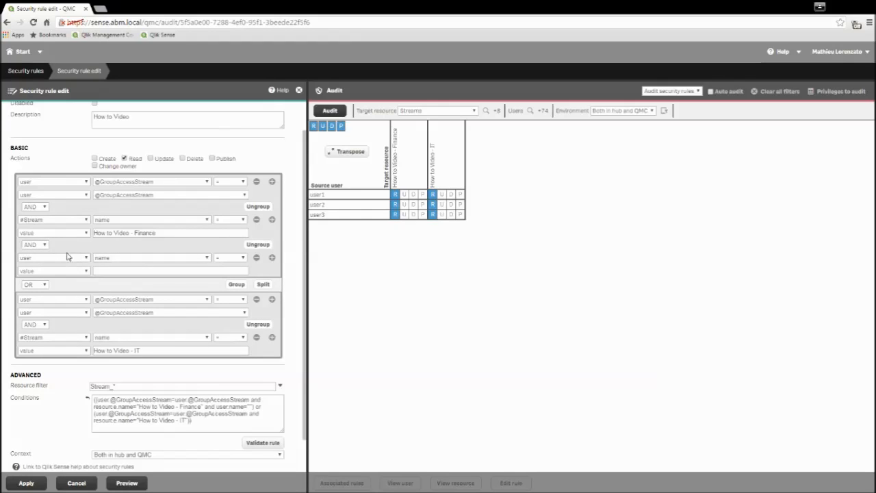
pyautogui.click(165, 267)
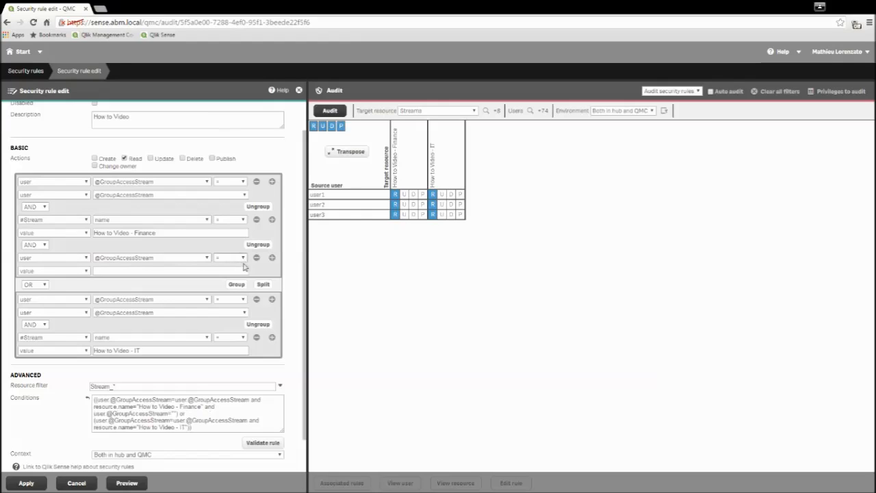
pyautogui.click(221, 286)
pyautogui.click(115, 272)
pyautogui.write('user')
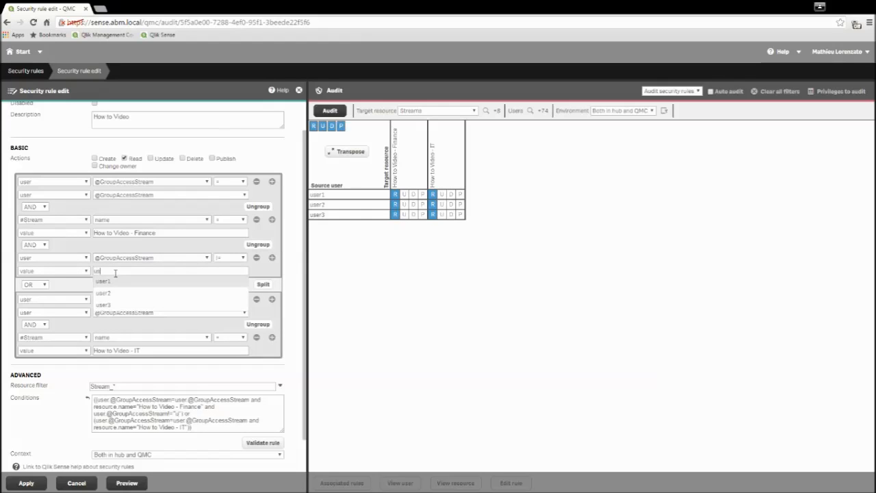
pyautogui.click(117, 305)
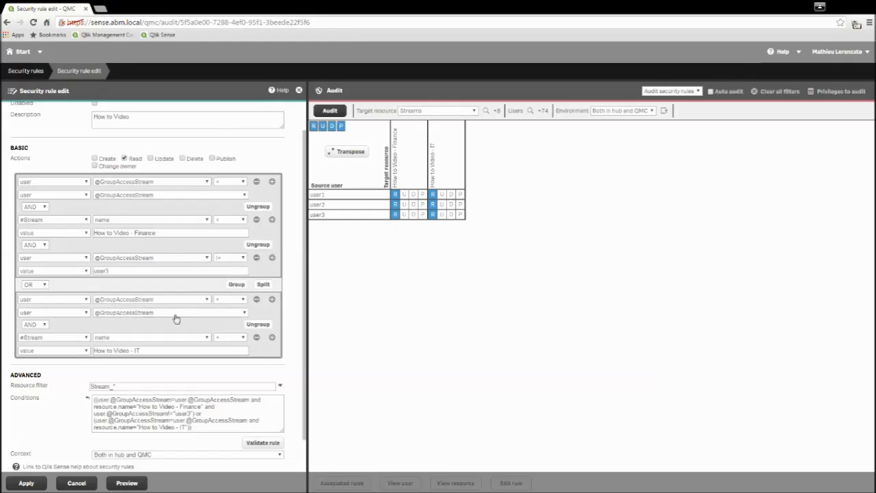
# Apply the updated AssignGroup1ToStream rule and refresh the audit preview to check user3's access.
pyautogui.click(27, 483)
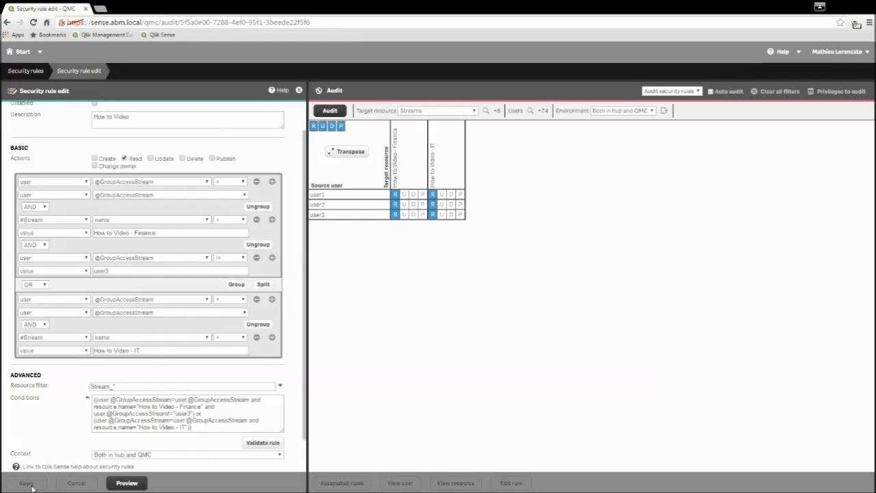
pyautogui.click(129, 484)
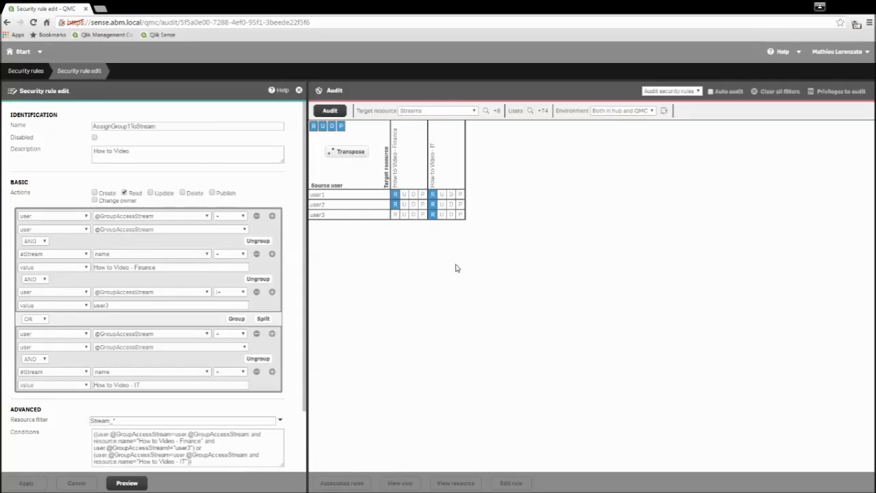
pyautogui.scroll(-1, 298, 257)
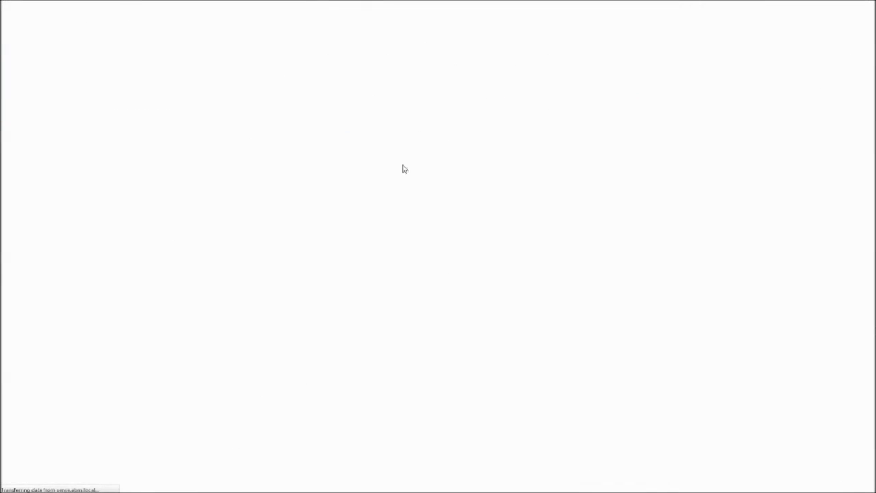
# As user3, view the How to Video - IT stream, then log out of the hub.
pyautogui.moveTo(282, 4)
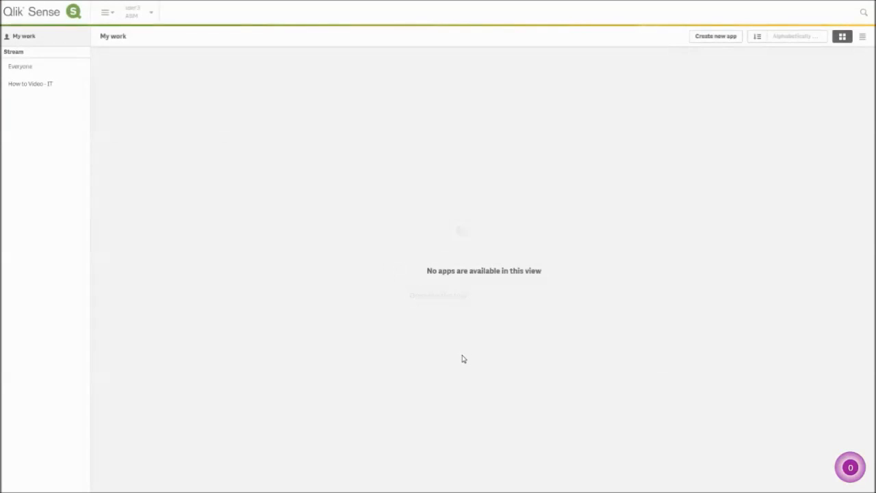
pyautogui.click(48, 83)
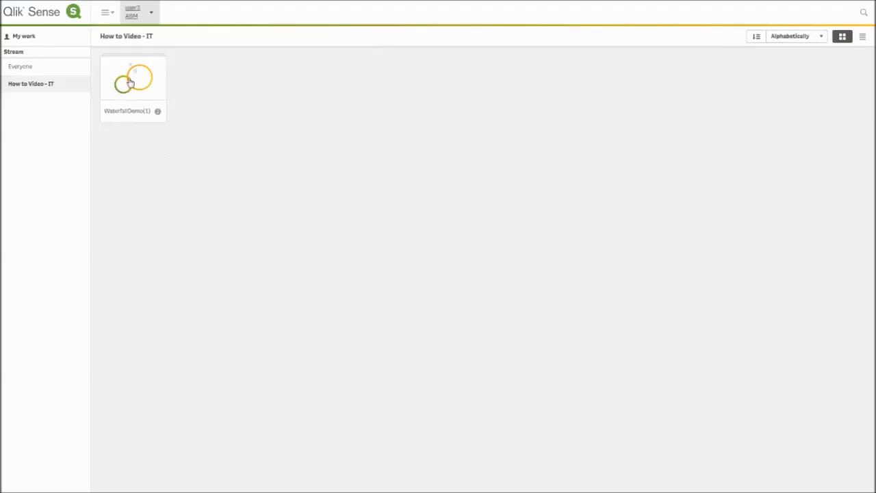
pyautogui.click(143, 15)
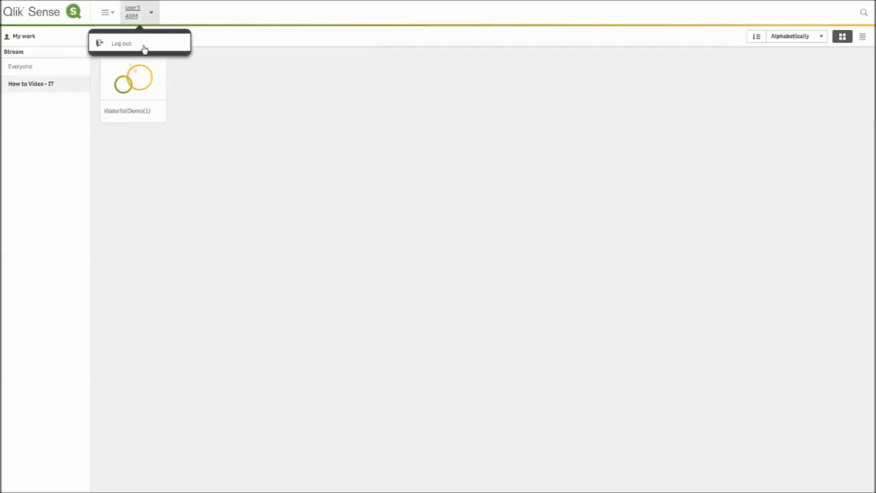
pyautogui.click(143, 47)
pyautogui.click(502, 295)
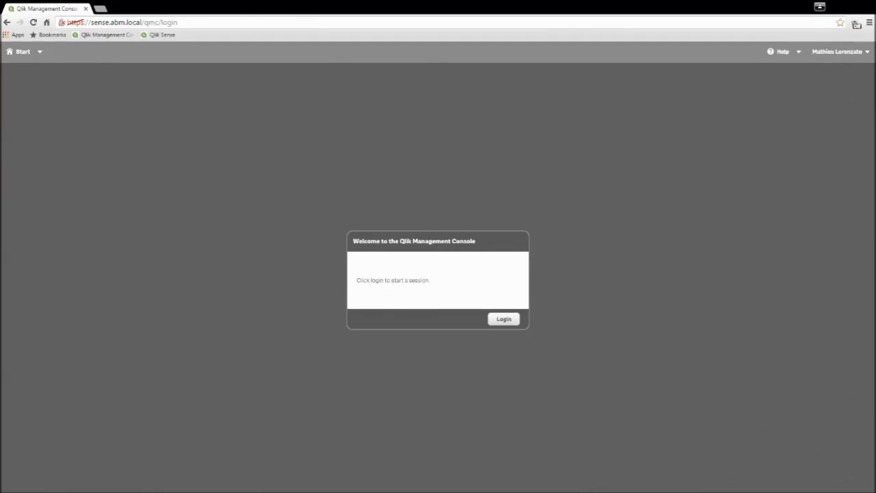
# Choose Login in the Welcome to the Qlik Management Console dialog to start a new session.
pyautogui.click(504, 320)
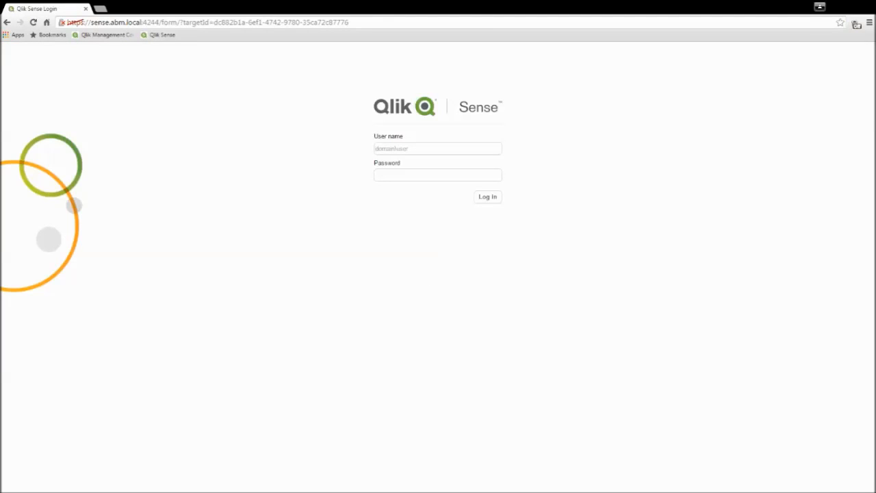